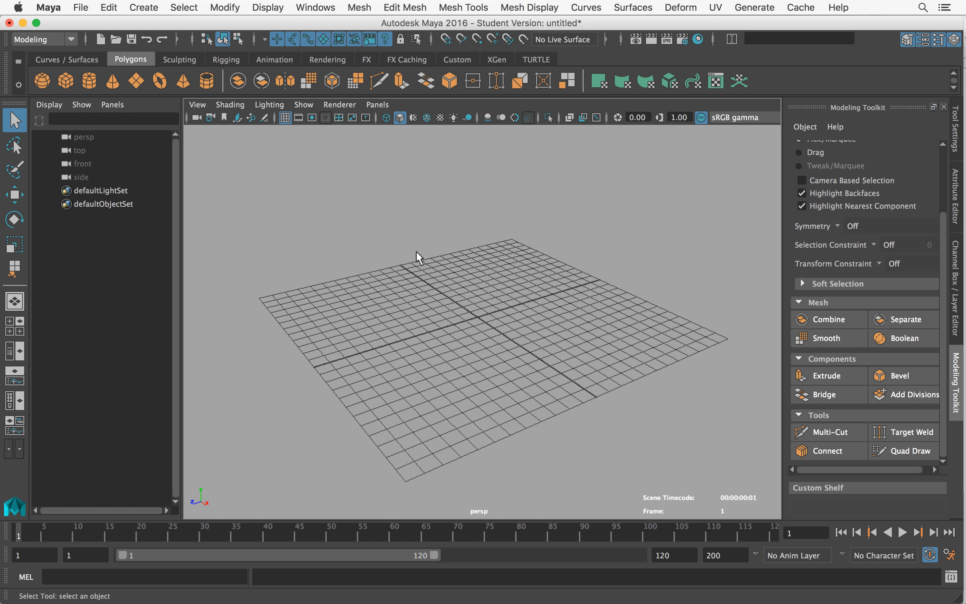
Create a polygon cube at the origin and scale it into a flat slab, about 2.35 in X and 7.78 in Z.
{"action": "left_click", "coordinate": [65, 82]}
{"action": "key", "text": "r"}
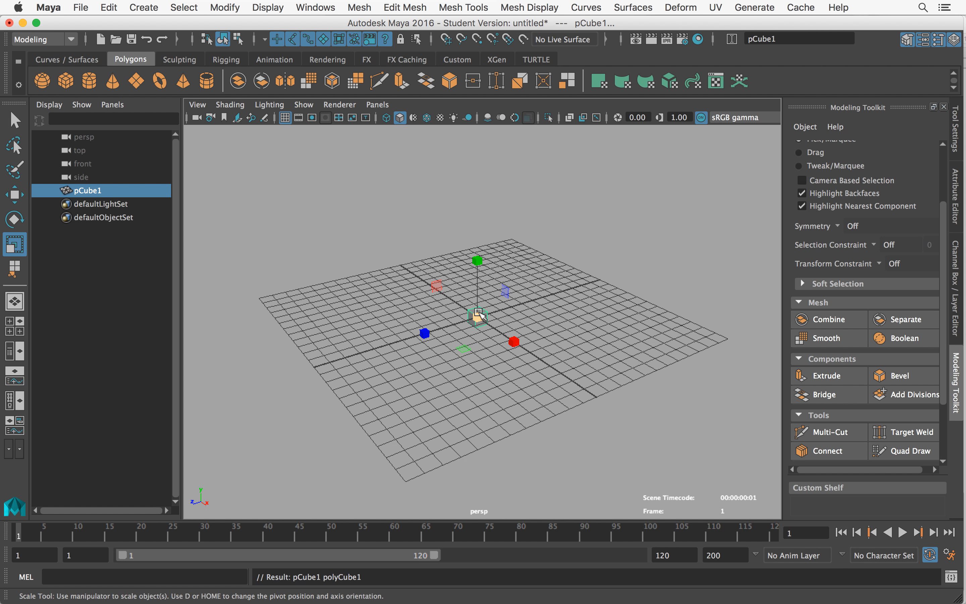
{"action": "left_click_drag", "start_coordinate": [423, 332], "coordinate": [378, 351]}
{"action": "left_click_drag", "start_coordinate": [515, 342], "coordinate": [571, 397]}
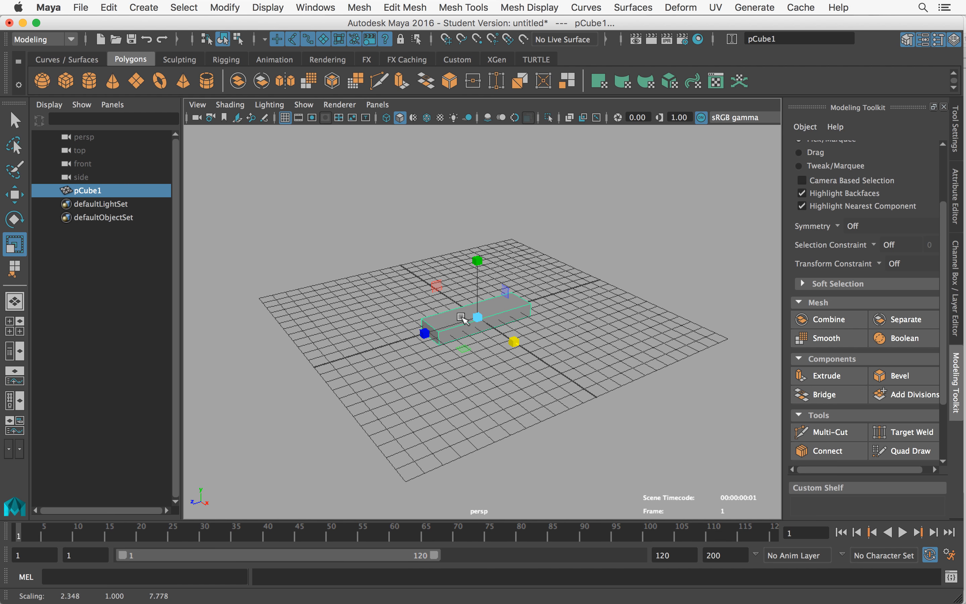
{"action": "key", "text": "q"}
{"action": "left_click_drag", "start_coordinate": [431, 334], "coordinate": [396, 359], "text": "alt"}
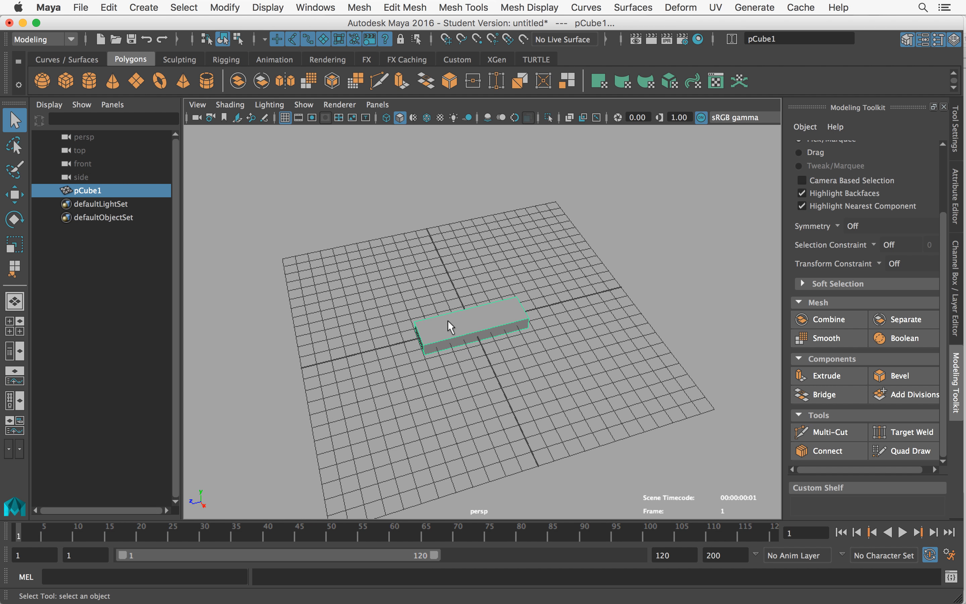
Try to raise the slab's top face to make a tall, wide block.
{"action": "right_click_drag", "start_coordinate": [447, 321], "coordinate": [450, 256]}
{"action": "left_click", "coordinate": [459, 326]}
{"action": "left_click_drag", "start_coordinate": [459, 325], "coordinate": [465, 127], "text": "alt"}
{"action": "key", "text": "w"}
{"action": "right_click_drag", "start_coordinate": [500, 216], "coordinate": [397, 244], "text": "alt"}
{"action": "left_click_drag", "start_coordinate": [397, 244], "coordinate": [435, 244], "text": "alt"}
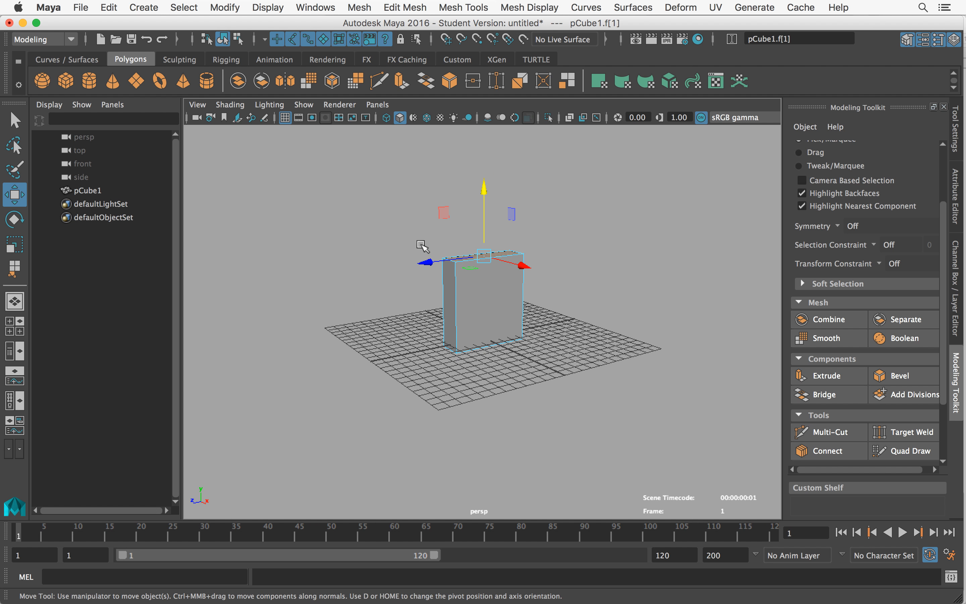
{"action": "key", "text": "super+z"}
{"action": "left_click_drag", "start_coordinate": [450, 369], "coordinate": [477, 341], "text": "alt"}
{"action": "key", "text": "r"}
{"action": "key", "text": "super+z"}
Return to object mode and scale the slab down along Z into a short, thin block.
{"action": "right_click_drag", "start_coordinate": [379, 401], "coordinate": [679, 350], "text": "alt"}
{"action": "key", "text": "q"}
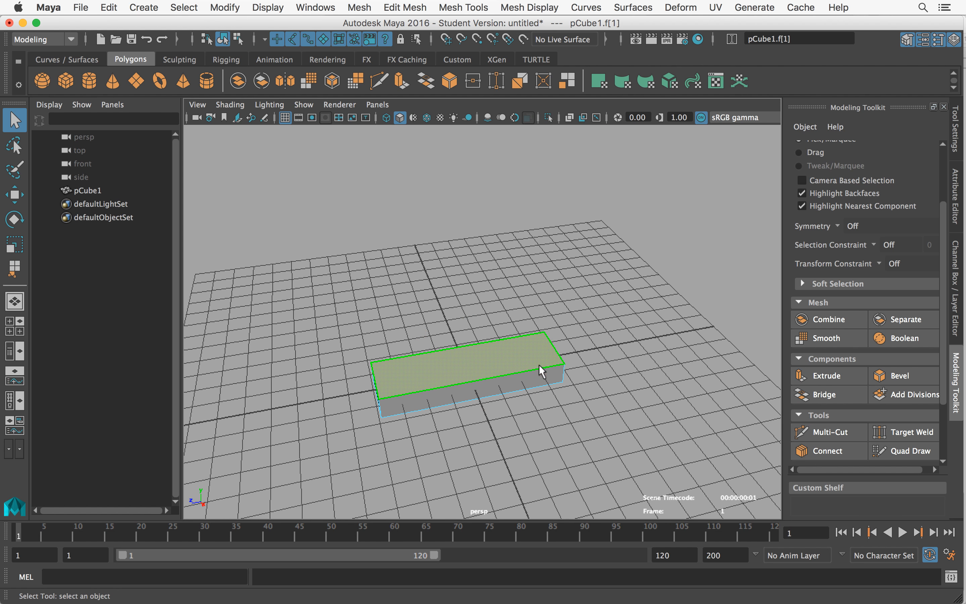
{"action": "right_click_drag", "start_coordinate": [539, 365], "coordinate": [571, 201]}
{"action": "left_click", "coordinate": [475, 352]}
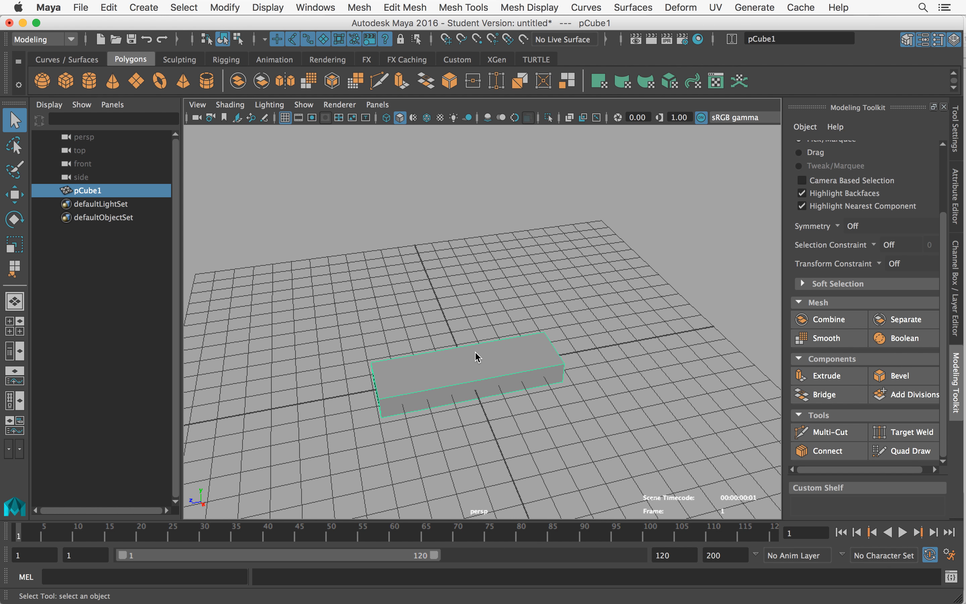
{"action": "key", "text": "w"}
{"action": "key", "text": "r"}
{"action": "left_click_drag", "start_coordinate": [395, 384], "coordinate": [460, 372]}
{"action": "left_click_drag", "start_coordinate": [527, 337], "coordinate": [478, 347], "text": "alt"}
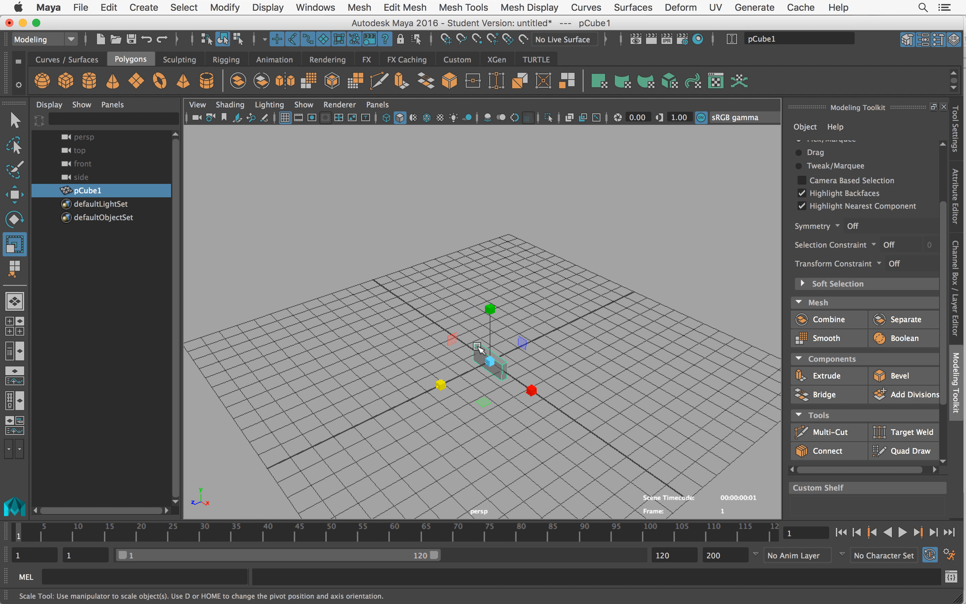
Raise the thin block's top face high above the grid to form a tall post, and return to object mode.
{"action": "key", "text": "q"}
{"action": "right_click_drag", "start_coordinate": [490, 348], "coordinate": [489, 352]}
{"action": "left_click", "coordinate": [488, 350]}
{"action": "key", "text": "w"}
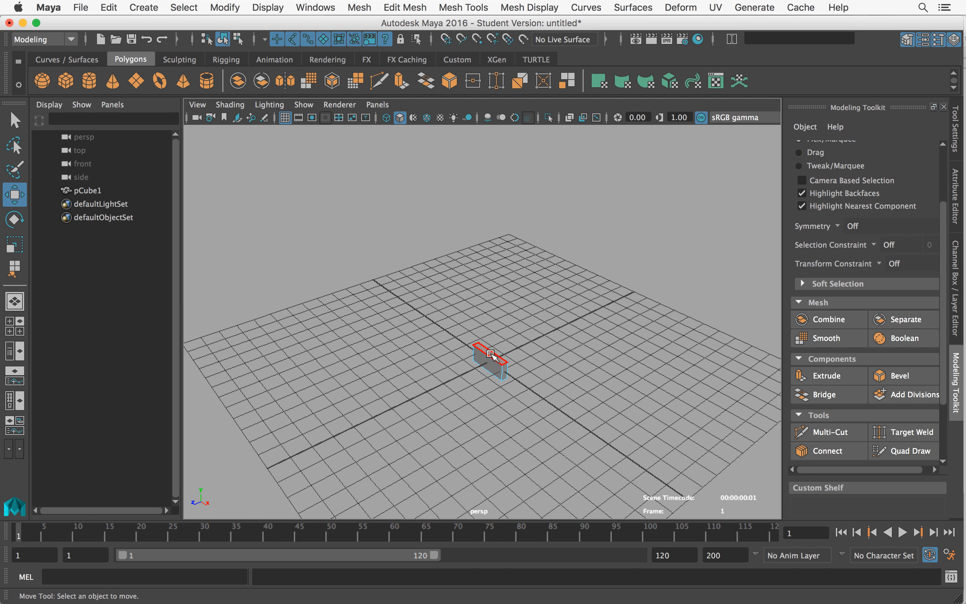
{"action": "left_click_drag", "start_coordinate": [492, 307], "coordinate": [496, 118]}
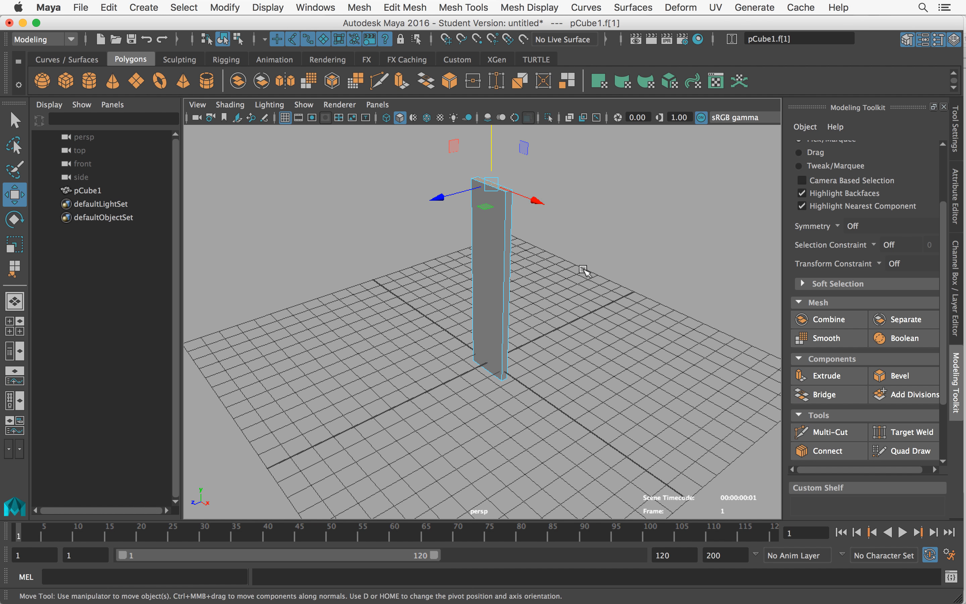
{"action": "left_click_drag", "start_coordinate": [582, 270], "coordinate": [418, 300], "text": "alt"}
{"action": "key", "text": "q"}
{"action": "left_click_drag", "start_coordinate": [448, 282], "coordinate": [492, 270], "text": "alt"}
{"action": "right_click_drag", "start_coordinate": [492, 270], "coordinate": [546, 196]}
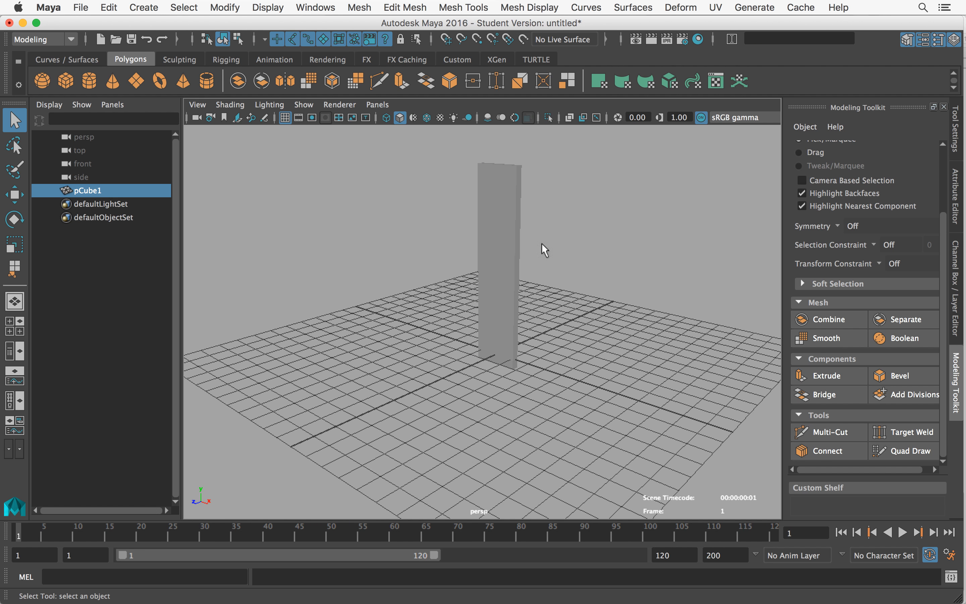
{"action": "mouse_move", "coordinate": [546, 248]}
{"action": "left_mouse_down", "text": "alt"}
{"action": "mouse_move", "coordinate": [496, 245]}
{"action": "mouse_move", "coordinate": [532, 250]}
{"action": "left_mouse_up", "text": "alt"}
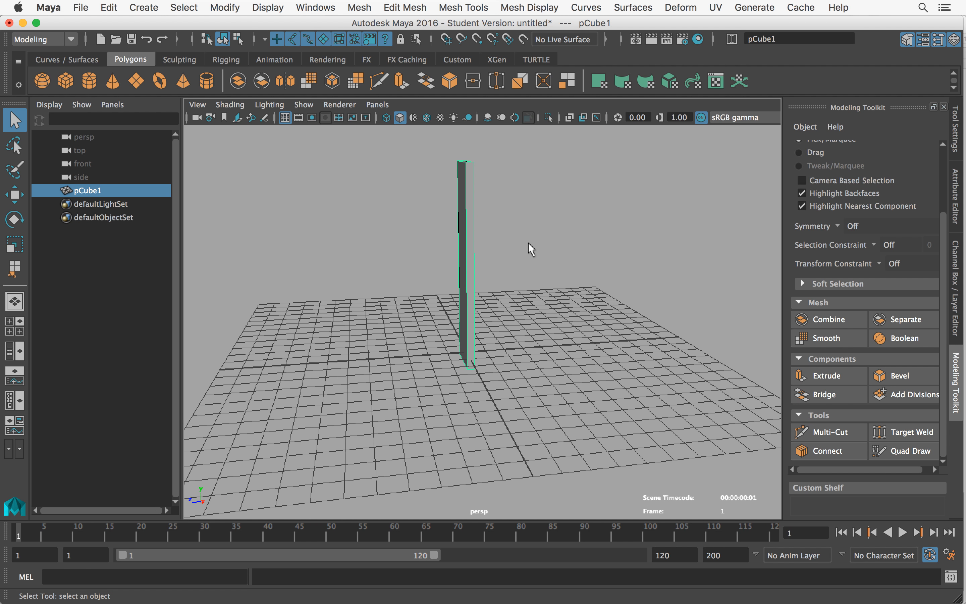
Move the post off-centre along Z, duplicate it, and place the copy on the opposite side of the grid centre.
{"action": "key", "text": "w"}
{"action": "left_click_drag", "start_coordinate": [421, 367], "coordinate": [342, 367], "text": "alt"}
{"action": "key", "text": "ctrl+d"}
{"action": "left_click_drag", "start_coordinate": [351, 310], "coordinate": [371, 279], "text": "alt"}
{"action": "left_click", "coordinate": [562, 269]}
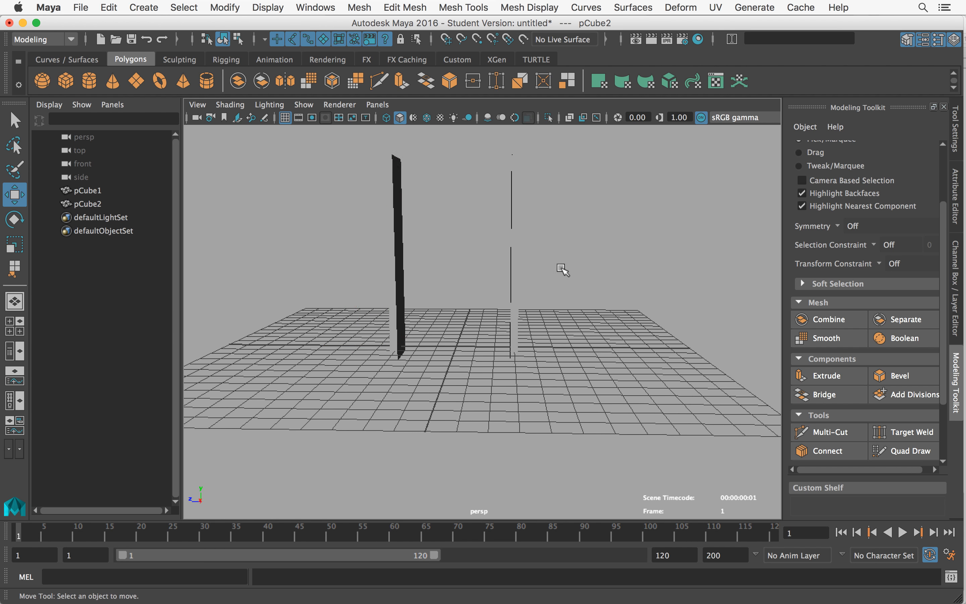
Select both posts and combine them into a single mesh.
{"action": "left_click_drag", "start_coordinate": [567, 265], "coordinate": [523, 270], "text": "alt"}
{"action": "left_click_drag", "start_coordinate": [523, 271], "coordinate": [282, 314]}
{"action": "middle_click_drag", "start_coordinate": [281, 314], "coordinate": [345, 366], "text": "alt"}
{"action": "mouse_move", "coordinate": [344, 365]}
{"action": "left_mouse_down", "text": "alt"}
{"action": "mouse_move", "coordinate": [347, 358]}
{"action": "mouse_move", "coordinate": [345, 367]}
{"action": "left_mouse_up", "text": "alt"}
{"action": "middle_click_drag", "start_coordinate": [344, 367], "coordinate": [320, 334], "text": "alt"}
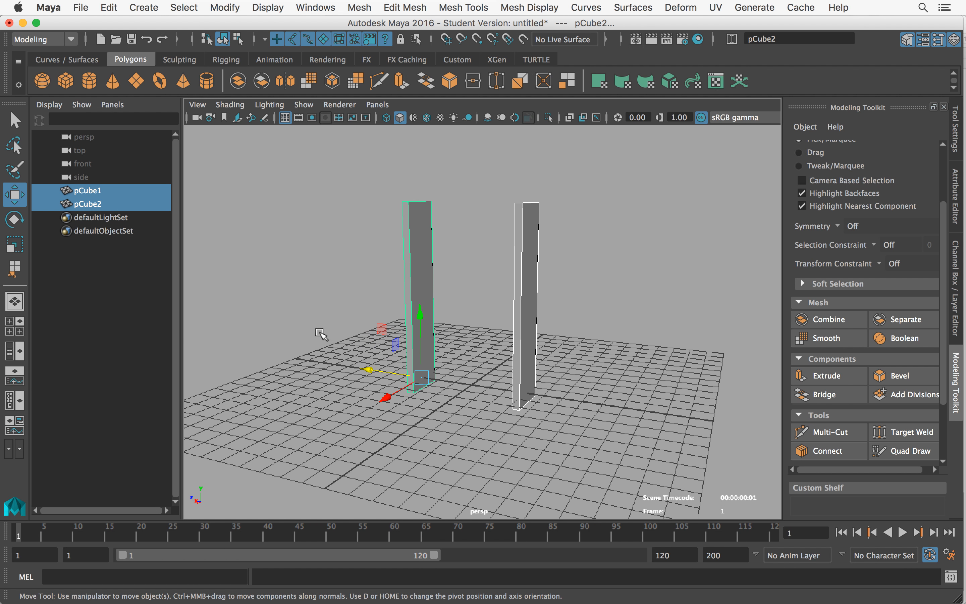
{"action": "left_click", "coordinate": [319, 335]}
{"action": "left_click_drag", "start_coordinate": [406, 235], "coordinate": [588, 279]}
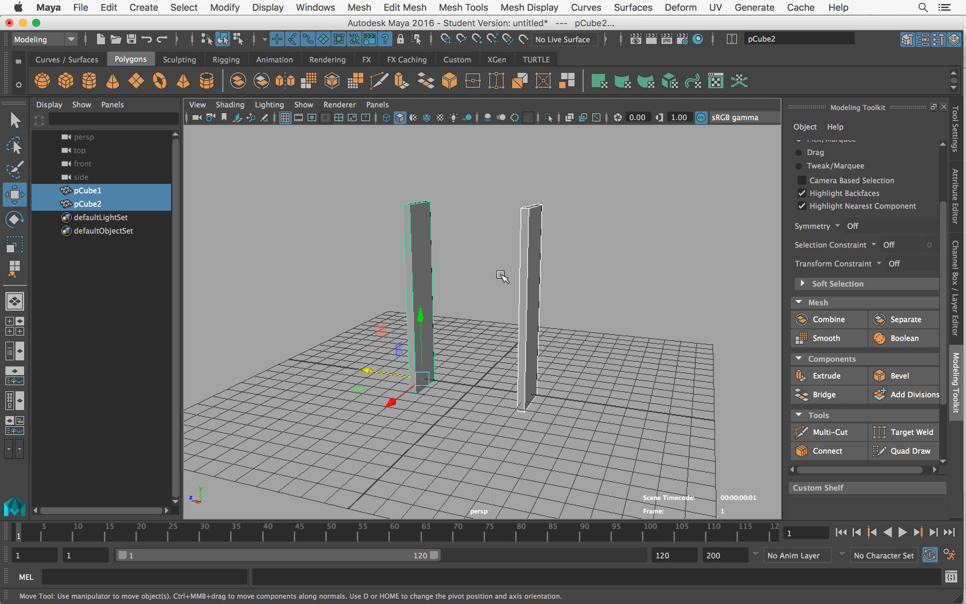
{"action": "mouse_move", "coordinate": [360, 259]}
{"action": "left_mouse_down", "text": "alt"}
{"action": "mouse_move", "coordinate": [381, 254]}
{"action": "mouse_move", "coordinate": [352, 253]}
{"action": "left_mouse_up", "text": "alt"}
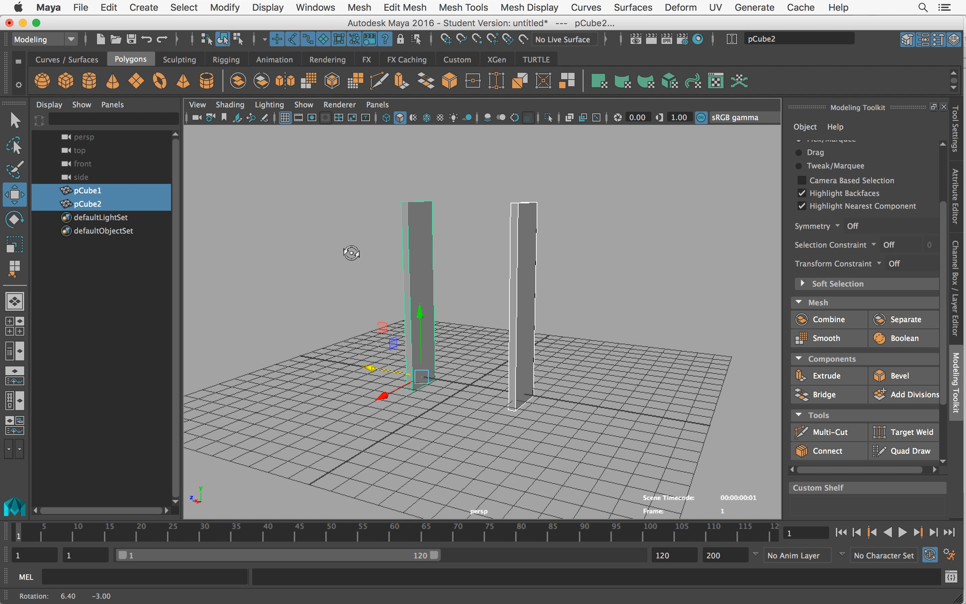
{"action": "left_click", "coordinate": [829, 319]}
{"action": "left_click_drag", "start_coordinate": [534, 325], "coordinate": [578, 241], "text": "alt"}
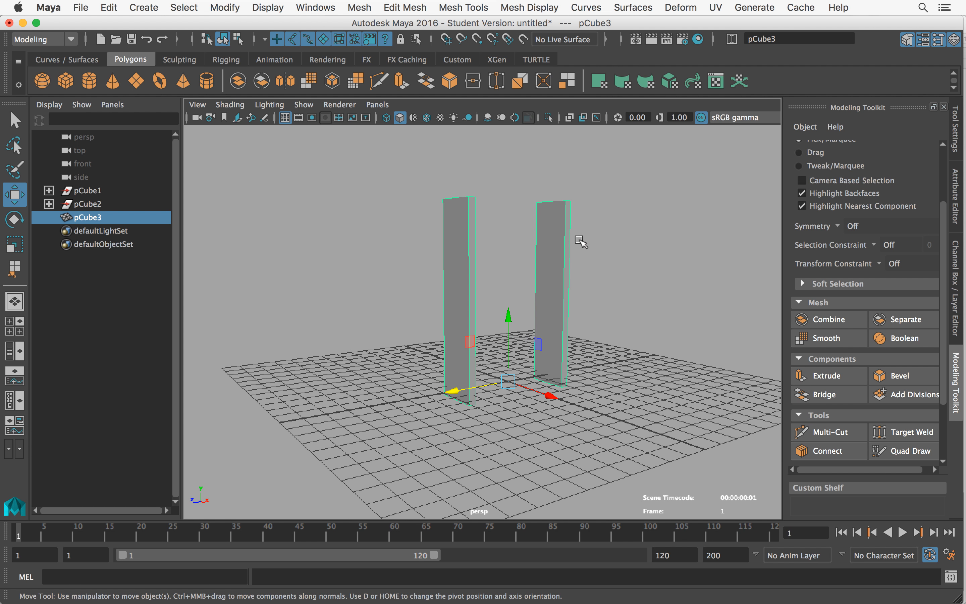
Insert 8 evenly spaced horizontal edge loops in each post using the Multiple edge loops setting.
{"action": "key", "text": "q"}
{"action": "left_click", "coordinate": [463, 7]}
{"action": "left_click", "coordinate": [607, 121]}
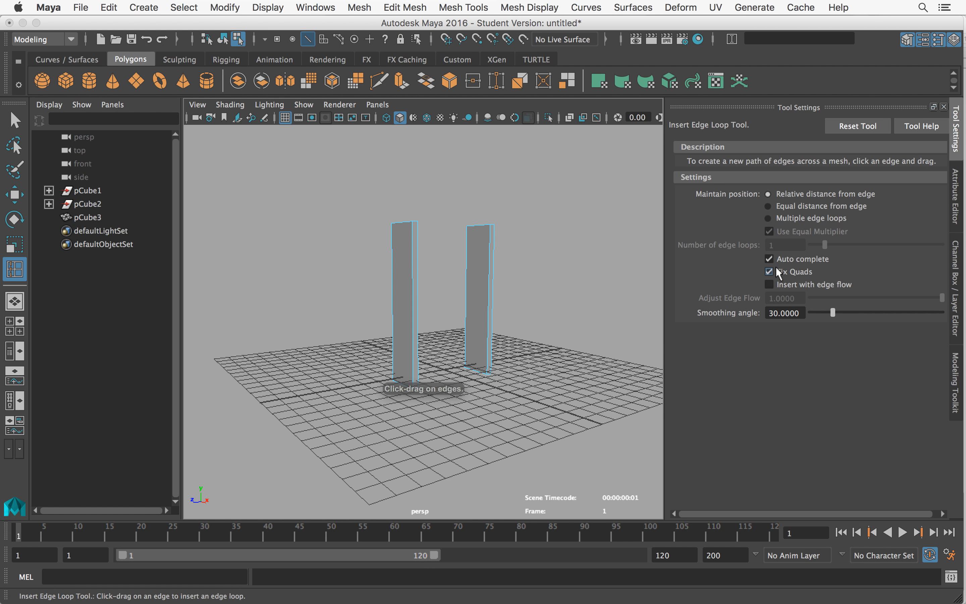
{"action": "left_click", "coordinate": [768, 218]}
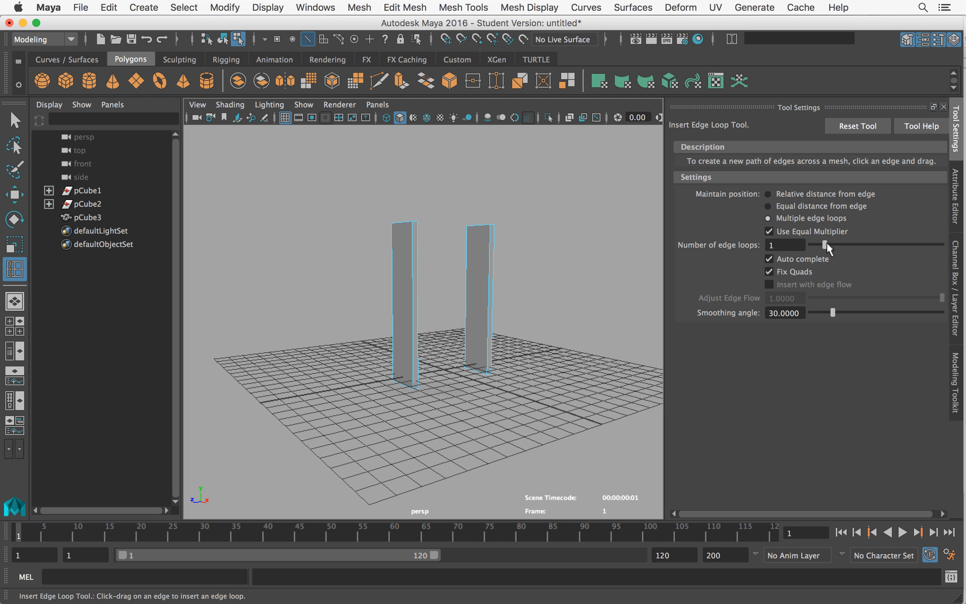
{"action": "left_click_drag", "start_coordinate": [825, 245], "coordinate": [890, 246]}
{"action": "left_click", "coordinate": [473, 294]}
{"action": "left_click", "coordinate": [416, 301]}
{"action": "right_click_drag", "start_coordinate": [332, 330], "coordinate": [494, 307], "text": "alt"}
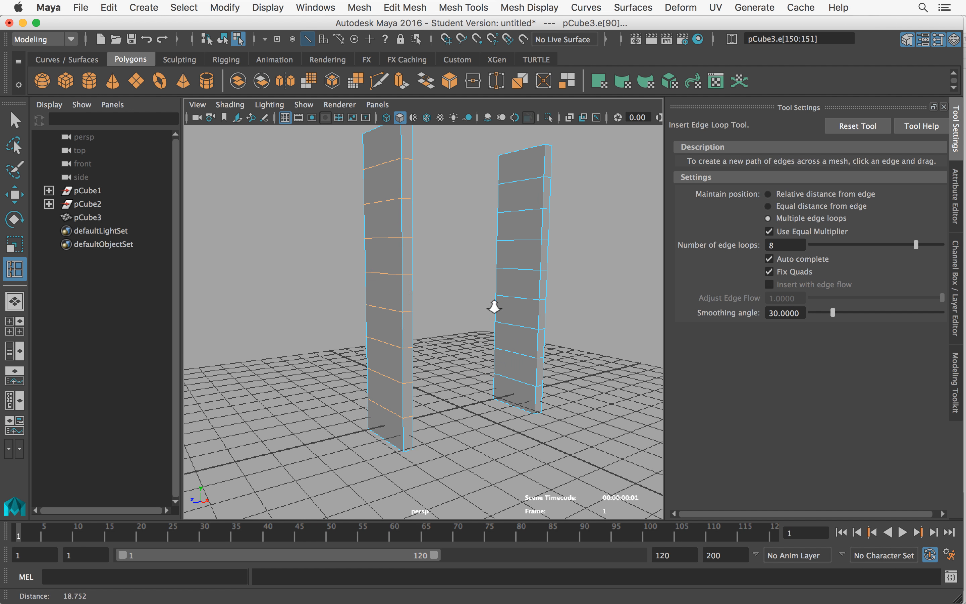
{"action": "left_click_drag", "start_coordinate": [494, 307], "coordinate": [392, 316], "text": "alt"}
{"action": "left_click_drag", "start_coordinate": [466, 279], "coordinate": [519, 264], "text": "alt"}
Switch to edge selection and select the uppermost inserted edge loop on both posts.
{"action": "key", "text": "q"}
{"action": "right_click_drag", "start_coordinate": [538, 217], "coordinate": [540, 190]}
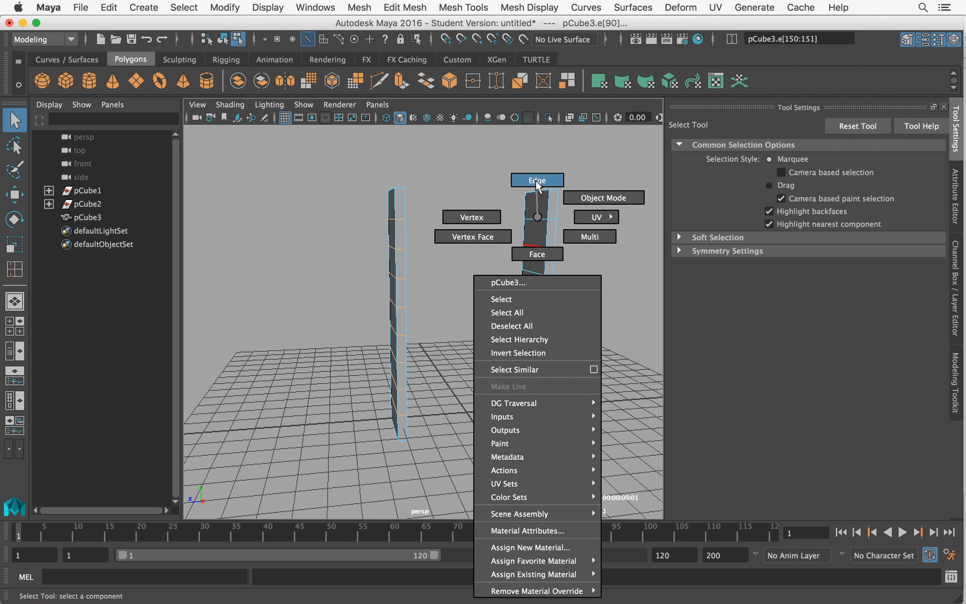
{"action": "right_click_drag", "start_coordinate": [539, 216], "coordinate": [540, 188]}
{"action": "left_click_drag", "start_coordinate": [518, 231], "coordinate": [382, 230], "text": "alt"}
{"action": "left_click", "coordinate": [379, 222], "text": "shift"}
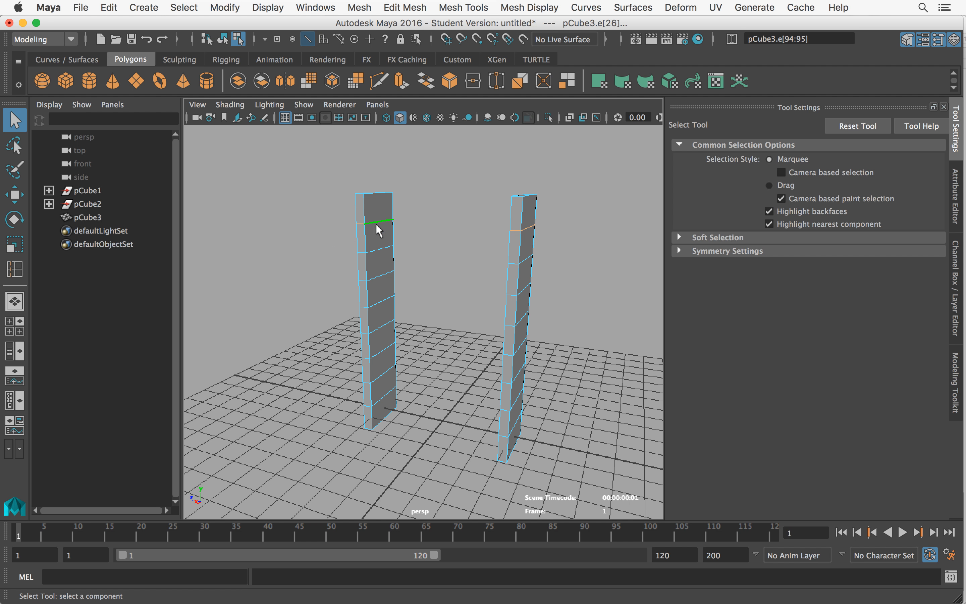
Try to lower the selected uppermost edge loops along Y.
{"action": "key", "text": "w"}
{"action": "left_click_drag", "start_coordinate": [445, 160], "coordinate": [443, 180]}
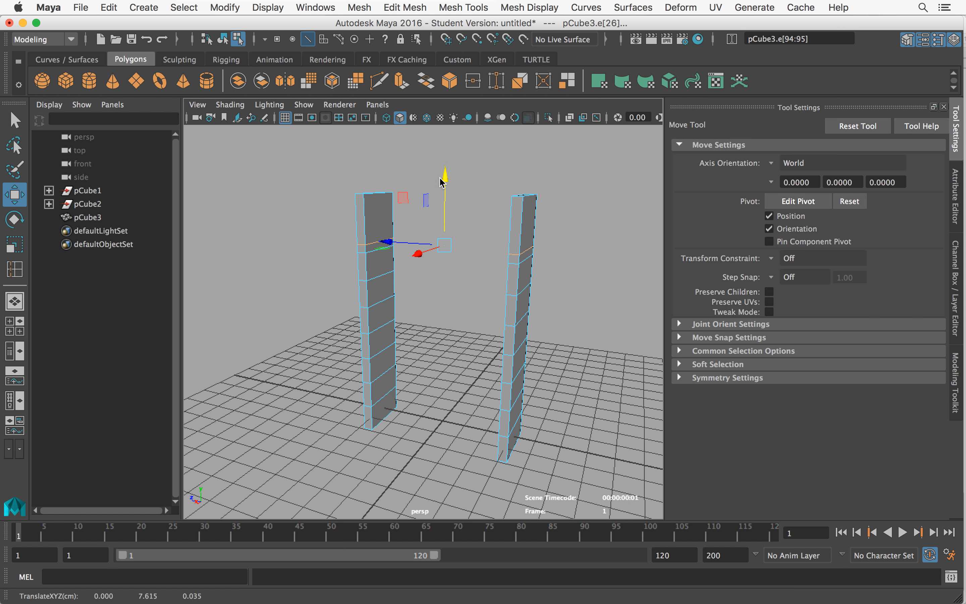
{"action": "key", "text": "z"}
{"action": "scroll", "coordinate": [416, 306], "scroll_direction": "up", "scroll_amount": 2}
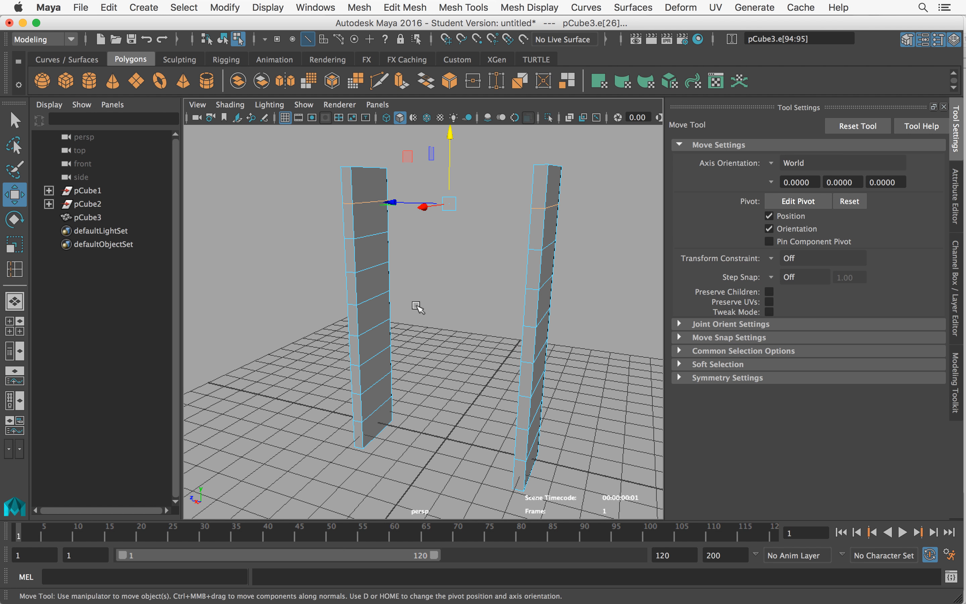
Add every second edge loop on both posts to the selection and lower them close to the loops beneath, forming four narrow bands.
{"action": "left_click", "coordinate": [377, 266], "text": "shift"}
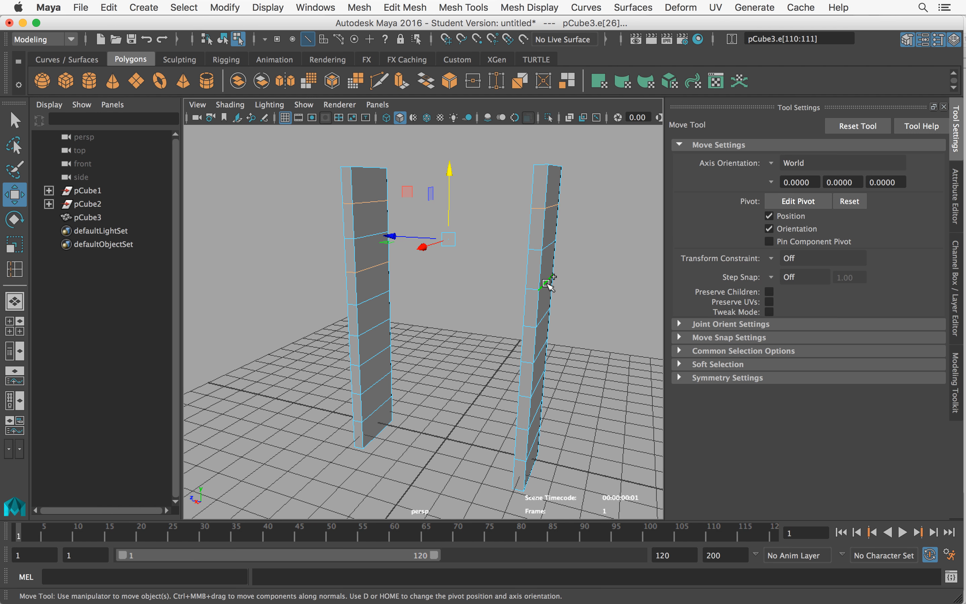
{"action": "left_click_drag", "start_coordinate": [470, 329], "coordinate": [434, 326], "text": "alt"}
{"action": "left_click", "coordinate": [369, 324], "text": "shift"}
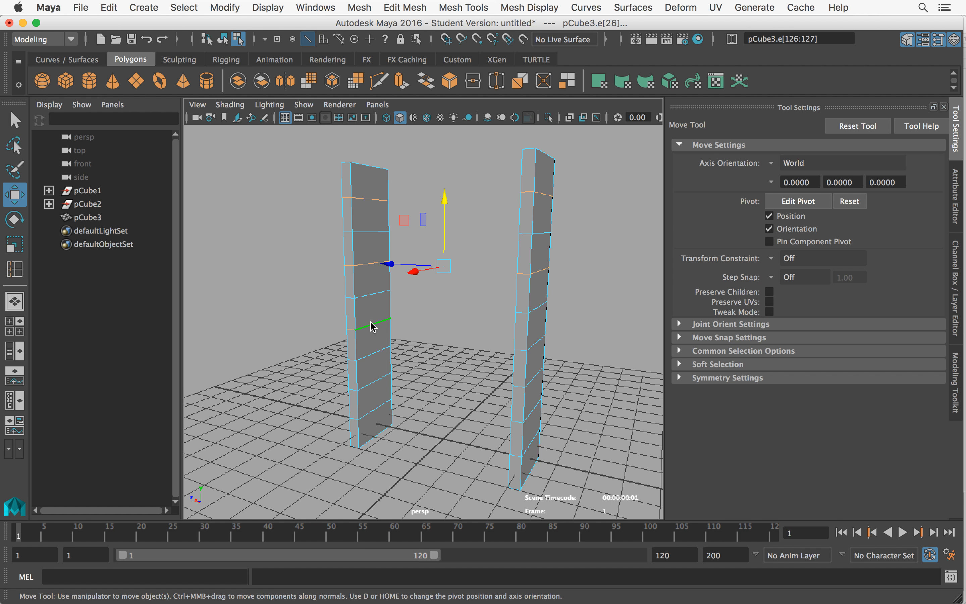
{"action": "left_click", "coordinate": [535, 411], "text": "shift"}
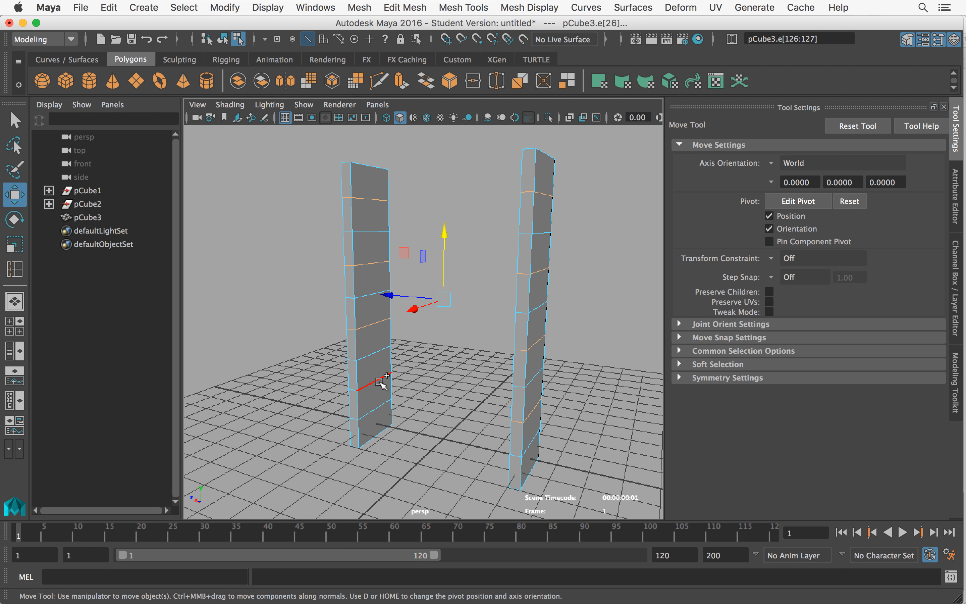
{"action": "left_click_drag", "start_coordinate": [444, 235], "coordinate": [528, 237]}
{"action": "key", "text": "q"}
{"action": "left_click", "coordinate": [418, 257]}
Select the four narrow band faces on the inner side of one post and delete them.
{"action": "right_click_drag", "start_coordinate": [549, 233], "coordinate": [548, 179]}
{"action": "left_click", "coordinate": [552, 238]}
{"action": "left_click", "coordinate": [550, 228]}
{"action": "left_click", "coordinate": [553, 270], "text": "shift"}
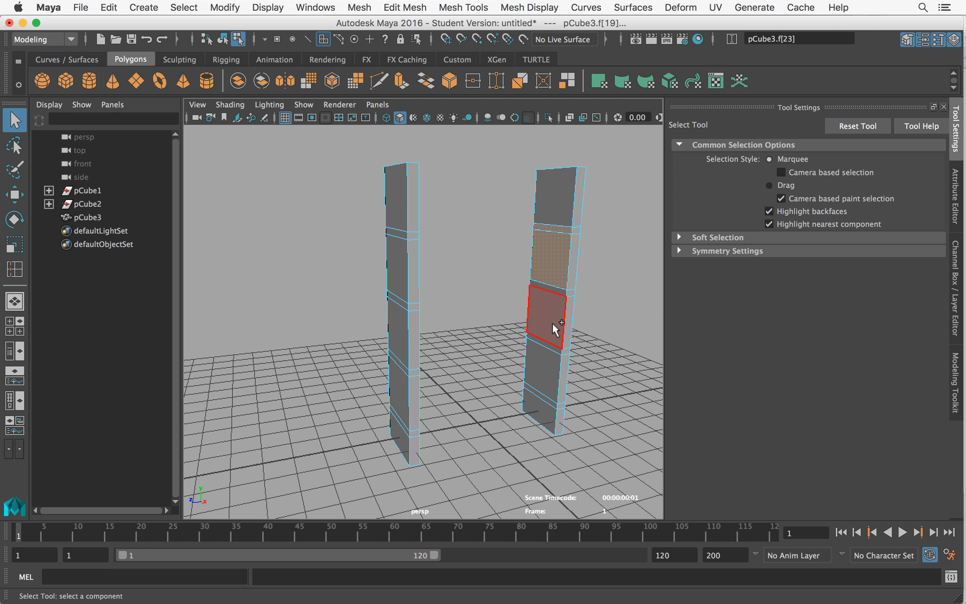
{"action": "left_click", "coordinate": [551, 229]}
{"action": "left_click", "coordinate": [552, 289], "text": "shift"}
{"action": "left_click", "coordinate": [555, 344], "text": "shift"}
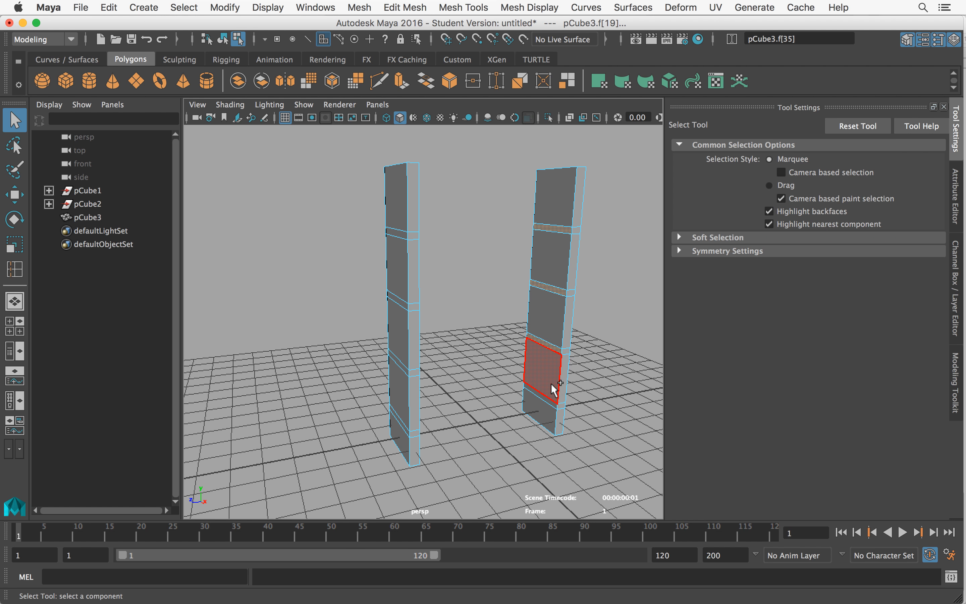
{"action": "left_click", "coordinate": [547, 401], "text": "shift"}
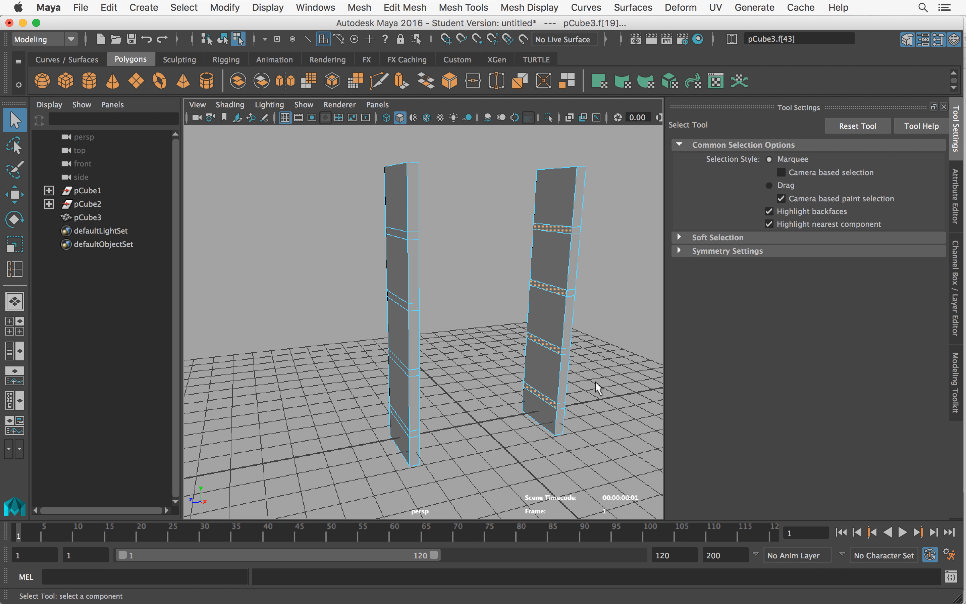
{"action": "left_click", "coordinate": [608, 385]}
Select the four matching narrow band faces on the inner side of the other post and delete them.
{"action": "mouse_move", "coordinate": [563, 386]}
{"action": "left_mouse_down", "text": "alt"}
{"action": "mouse_move", "coordinate": [500, 362]}
{"action": "mouse_move", "coordinate": [420, 358]}
{"action": "mouse_move", "coordinate": [546, 367]}
{"action": "mouse_move", "coordinate": [565, 355]}
{"action": "mouse_move", "coordinate": [557, 330]}
{"action": "mouse_move", "coordinate": [476, 318]}
{"action": "left_mouse_up", "text": "alt"}
{"action": "left_click", "coordinate": [354, 196]}
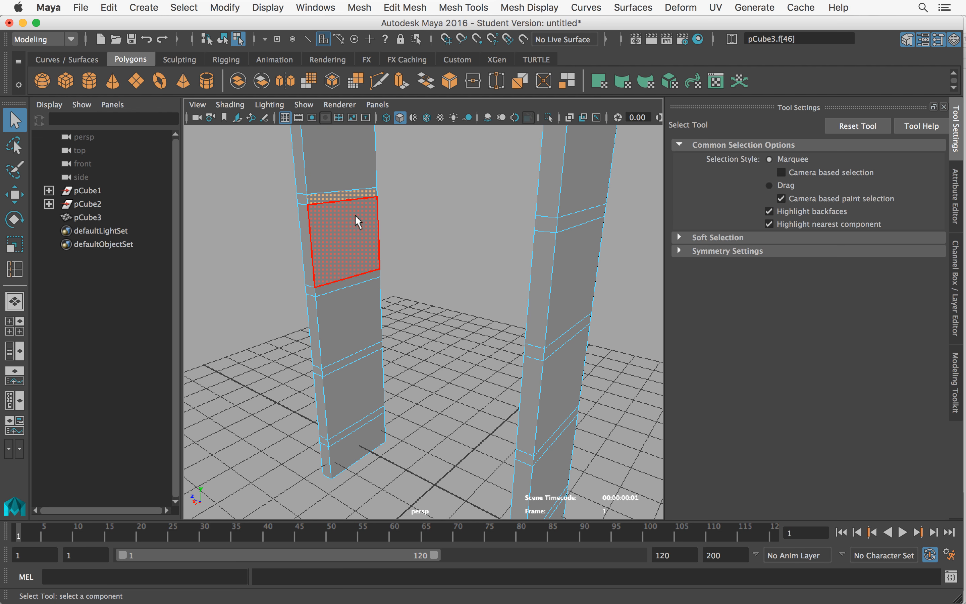
{"action": "left_click", "coordinate": [349, 285], "text": "shift"}
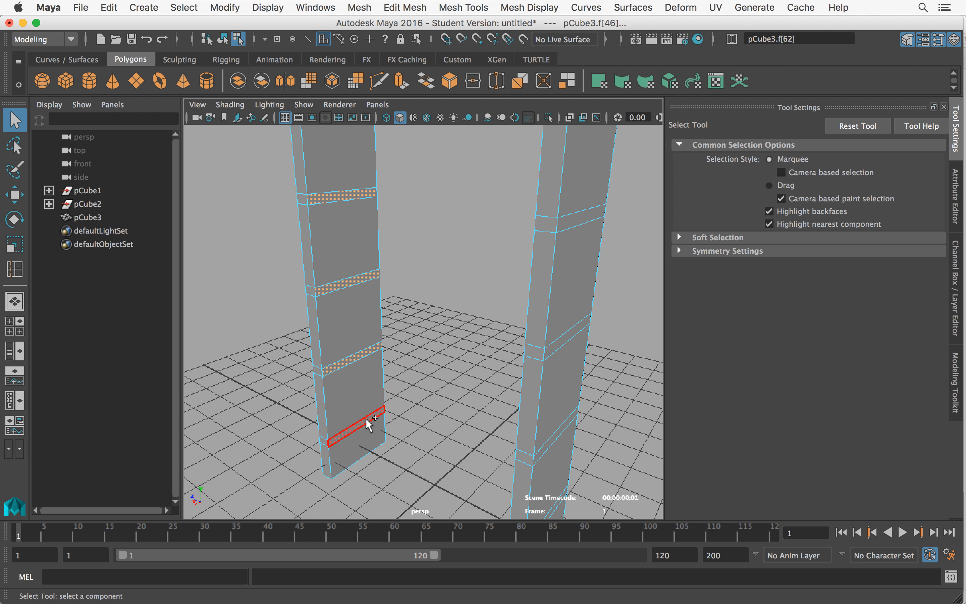
{"action": "mouse_move", "coordinate": [466, 358]}
{"action": "left_mouse_down", "text": "alt"}
{"action": "mouse_move", "coordinate": [500, 389]}
{"action": "mouse_move", "coordinate": [496, 362]}
{"action": "left_mouse_up", "text": "alt"}
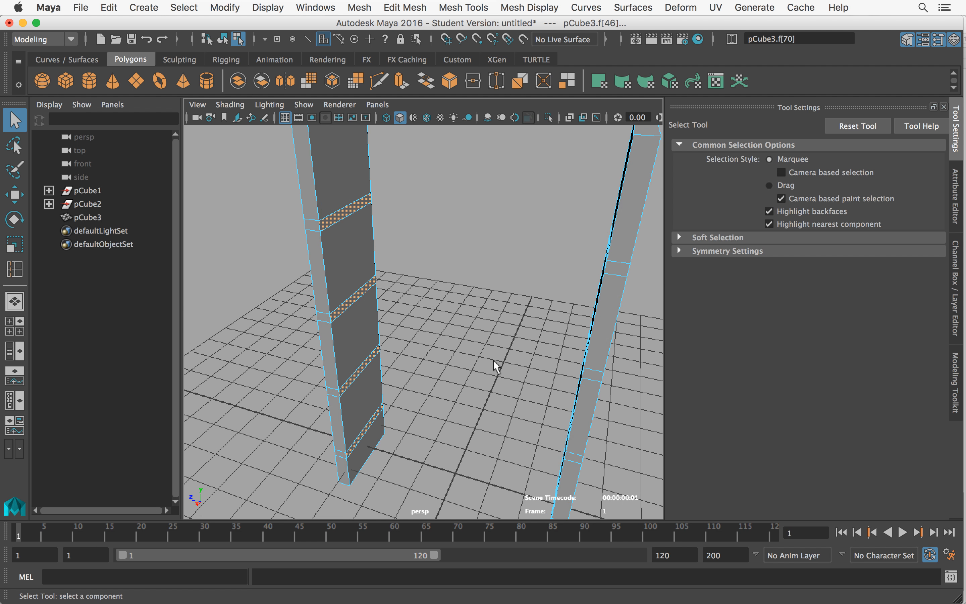
{"action": "key", "text": "Delete"}
{"action": "mouse_move", "coordinate": [485, 321]}
{"action": "left_mouse_down", "text": "alt"}
{"action": "mouse_move", "coordinate": [527, 302]}
{"action": "mouse_move", "coordinate": [604, 304]}
{"action": "mouse_move", "coordinate": [478, 304]}
{"action": "mouse_move", "coordinate": [503, 315]}
{"action": "left_mouse_up", "text": "alt"}
Append a polygon between the lower edges of the two lowest openings to form the bottom face of the first rung.
{"action": "right_click_drag", "start_coordinate": [360, 222], "coordinate": [410, 196]}
{"action": "left_click_drag", "start_coordinate": [389, 232], "coordinate": [447, 278], "text": "alt"}
{"action": "right_click_drag", "start_coordinate": [446, 274], "coordinate": [400, 285], "text": "alt"}
{"action": "mouse_move", "coordinate": [400, 285]}
{"action": "middle_mouse_down", "text": "alt"}
{"action": "mouse_move", "coordinate": [433, 294]}
{"action": "mouse_move", "coordinate": [397, 282]}
{"action": "mouse_move", "coordinate": [434, 288]}
{"action": "mouse_move", "coordinate": [409, 284]}
{"action": "middle_mouse_up", "text": "alt"}
{"action": "left_click_drag", "start_coordinate": [409, 284], "coordinate": [399, 290], "text": "alt"}
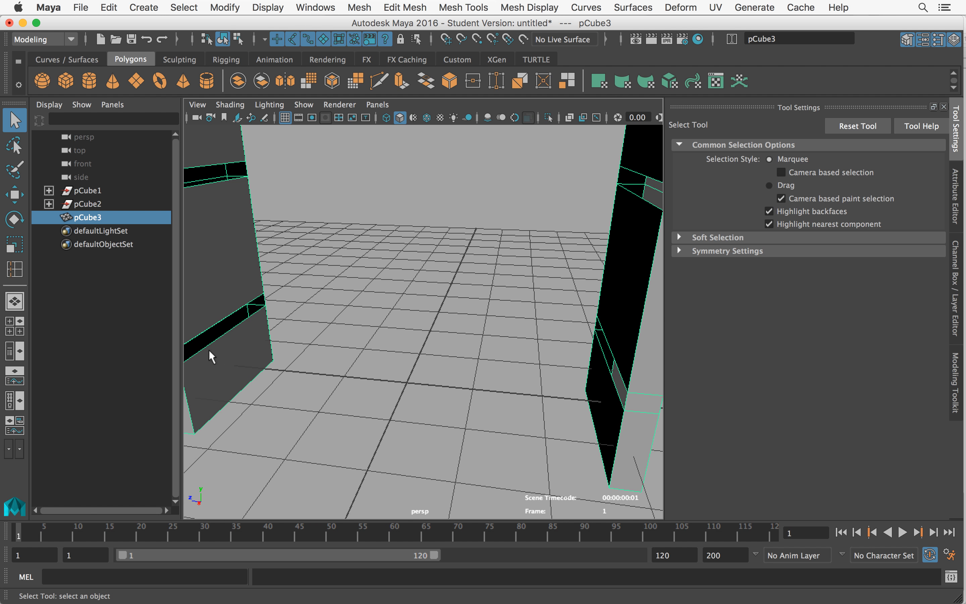
{"action": "left_click", "coordinate": [480, 8]}
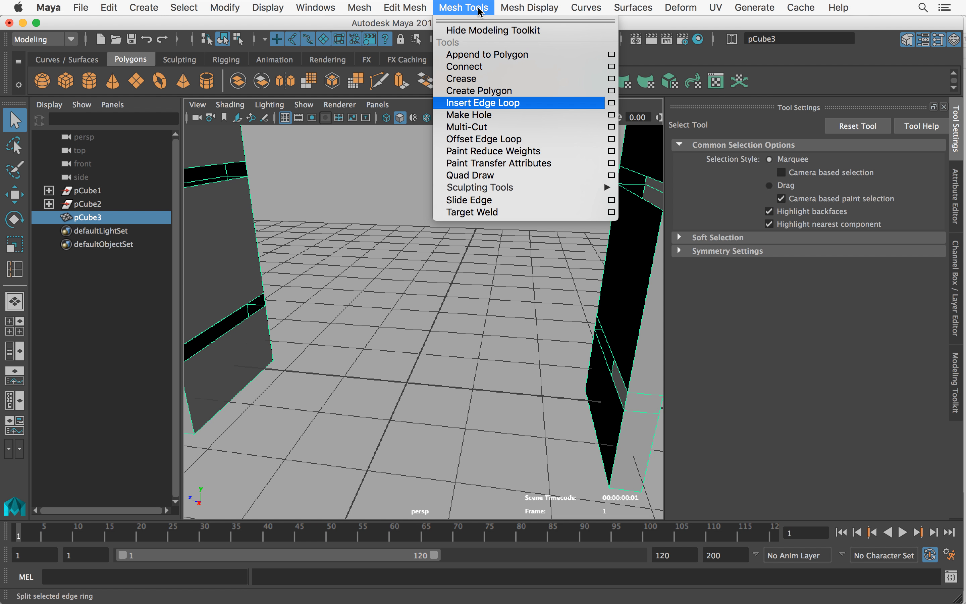
{"action": "left_click", "coordinate": [488, 56]}
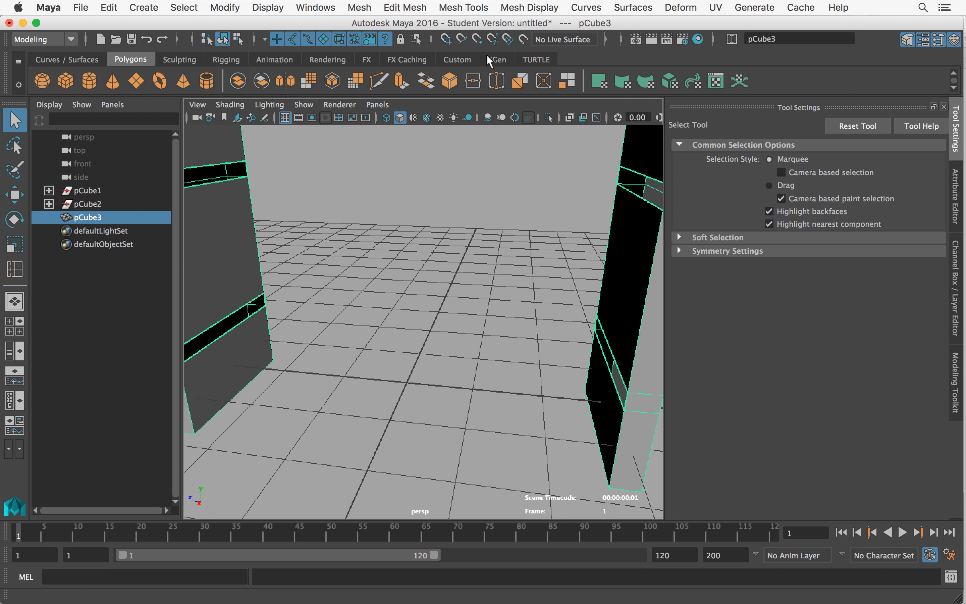
{"action": "left_click", "coordinate": [222, 338]}
{"action": "left_click", "coordinate": [607, 362]}
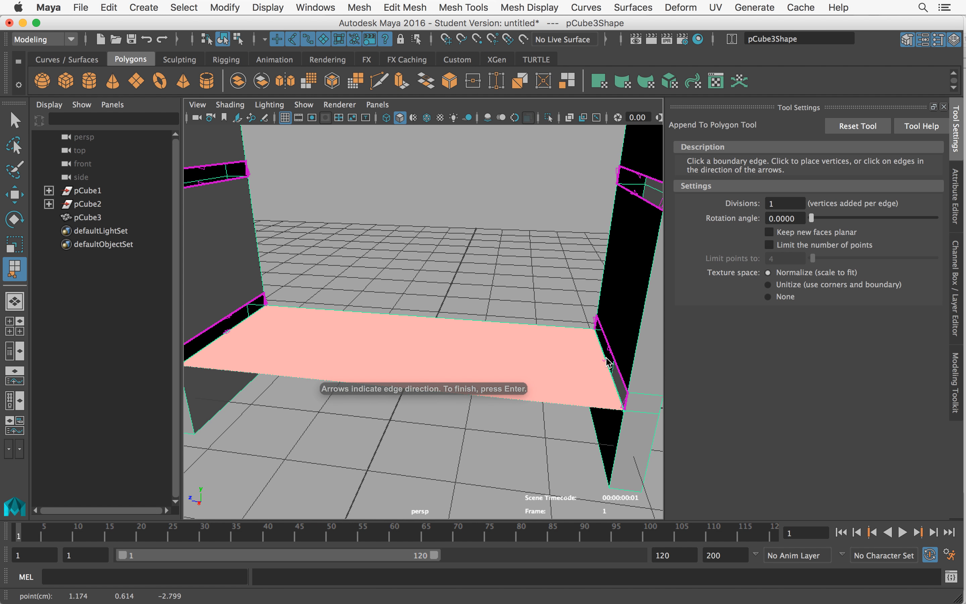
{"action": "key", "text": "Return"}
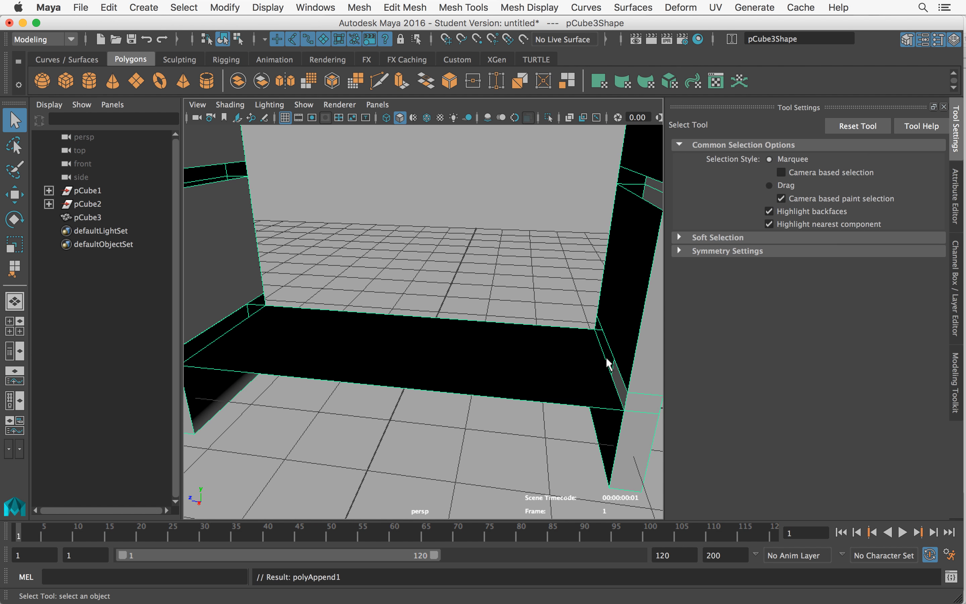
Append a polygon between the short vertical edges of the lowest openings to form one long side of the rung.
{"action": "left_click_drag", "start_coordinate": [509, 356], "coordinate": [386, 341], "text": "alt"}
{"action": "key", "text": "y"}
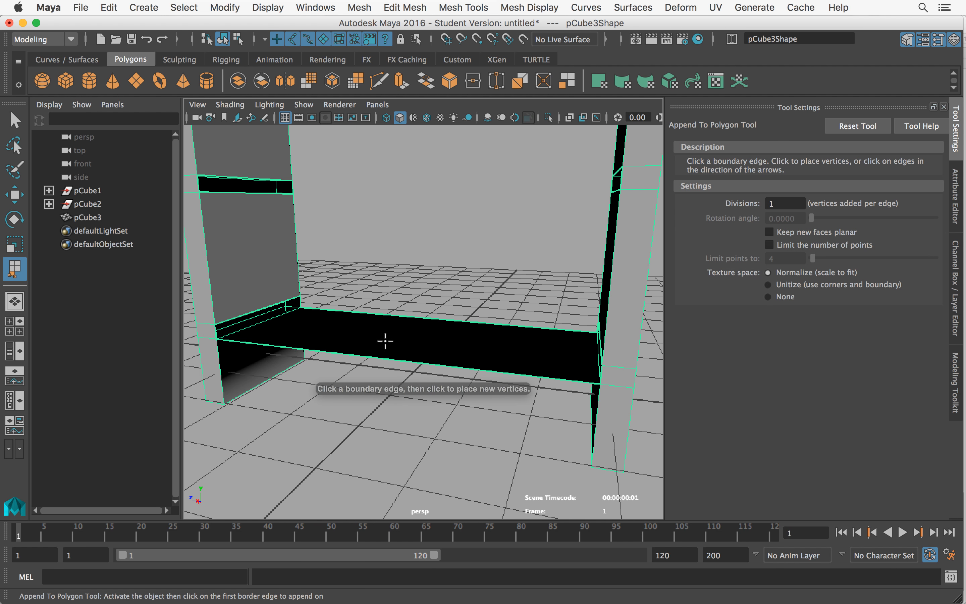
{"action": "left_click", "coordinate": [213, 330]}
{"action": "left_click_drag", "start_coordinate": [594, 352], "coordinate": [631, 358], "text": "alt"}
{"action": "left_click", "coordinate": [627, 357]}
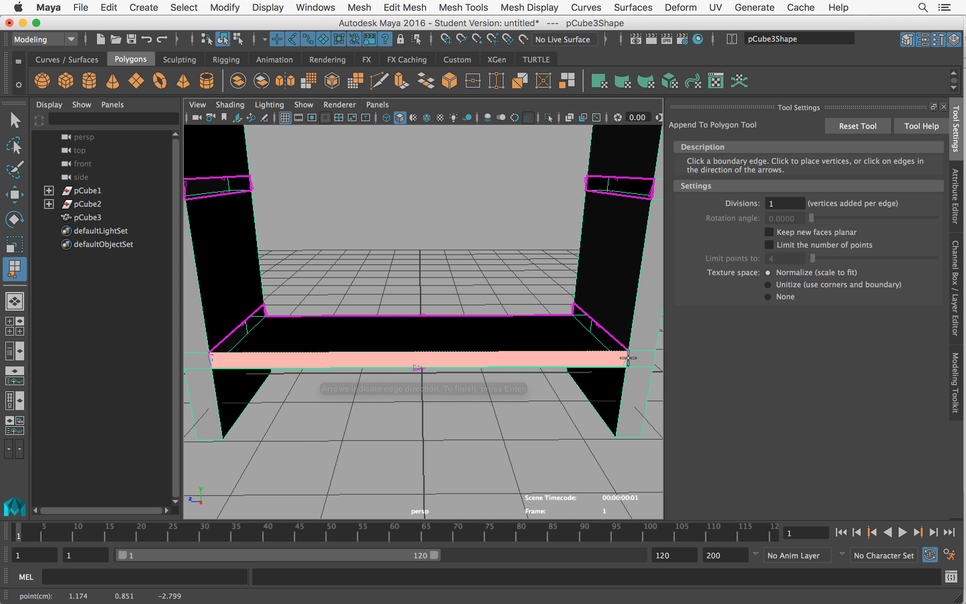
{"action": "key", "text": "Return"}
{"action": "left_click_drag", "start_coordinate": [529, 358], "coordinate": [519, 364], "text": "alt"}
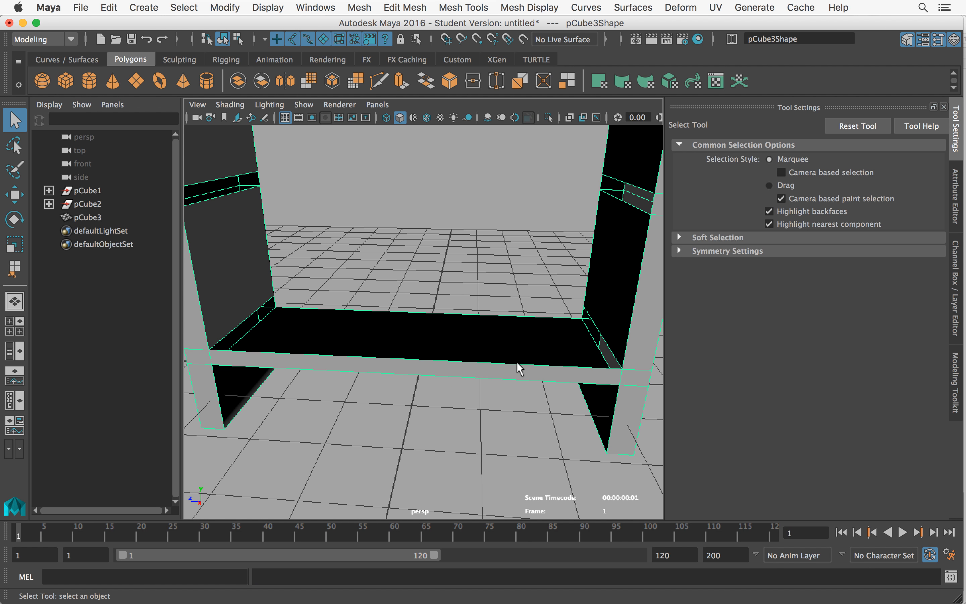
Append a polygon between the upper edges of the lowest openings to form the rung's top face.
{"action": "key", "text": "y"}
{"action": "left_click", "coordinate": [246, 319]}
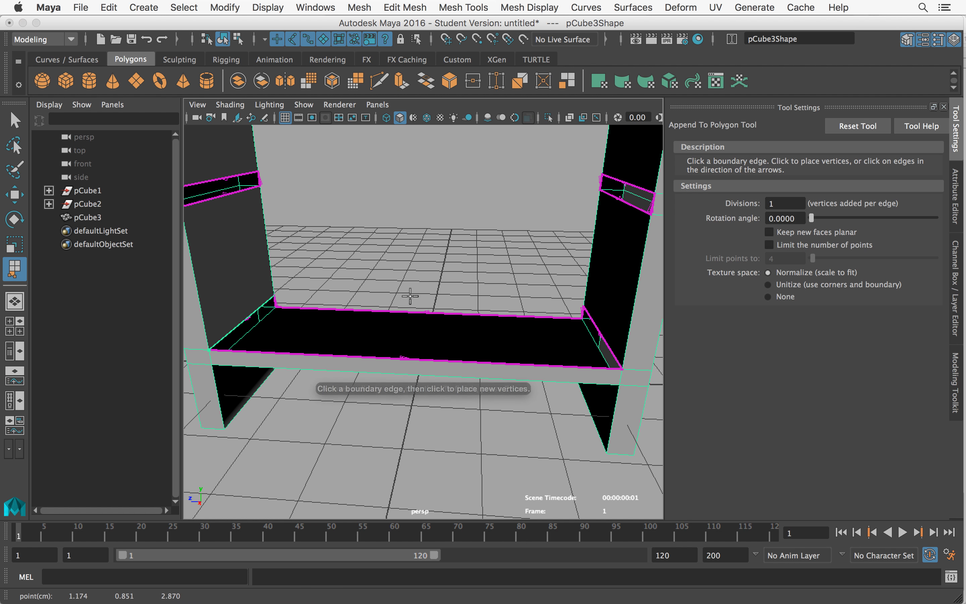
{"action": "left_click", "coordinate": [592, 319]}
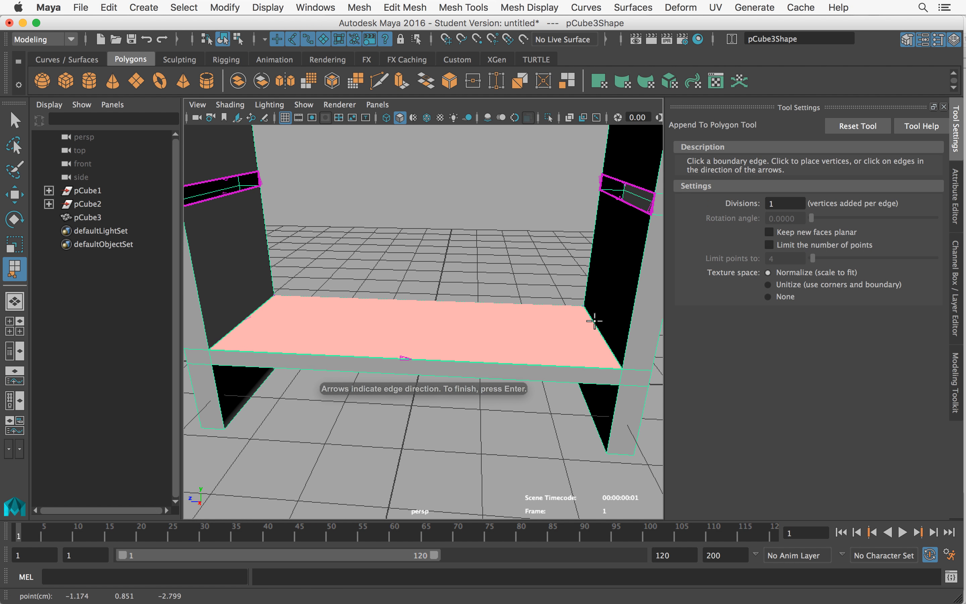
{"action": "key", "text": "Return"}
Append a polygon between the rung's open top and bottom edges to close its remaining long side.
{"action": "left_click_drag", "start_coordinate": [594, 328], "coordinate": [332, 309], "text": "alt"}
{"action": "key", "text": "y"}
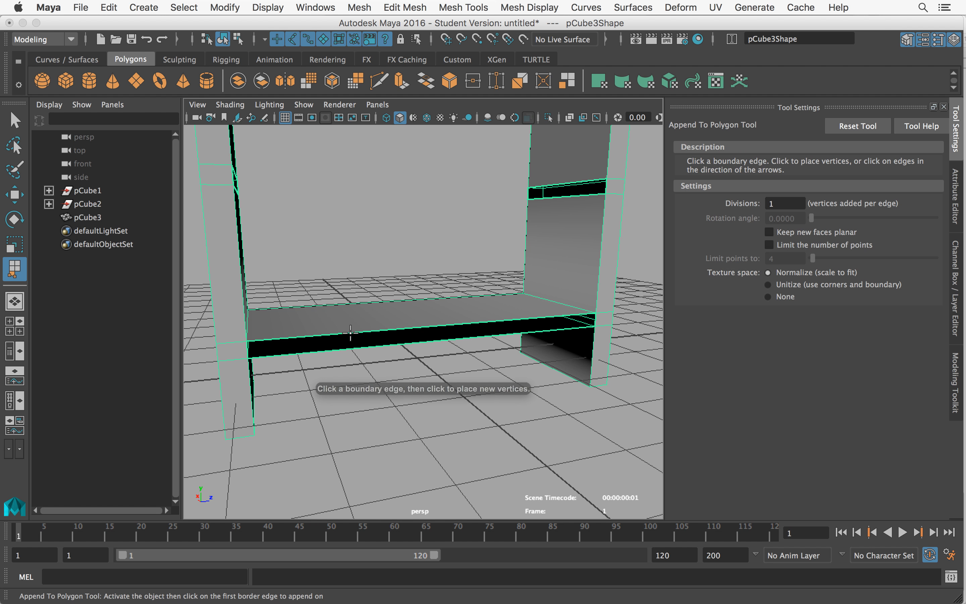
{"action": "left_click", "coordinate": [350, 333]}
{"action": "left_click", "coordinate": [353, 352]}
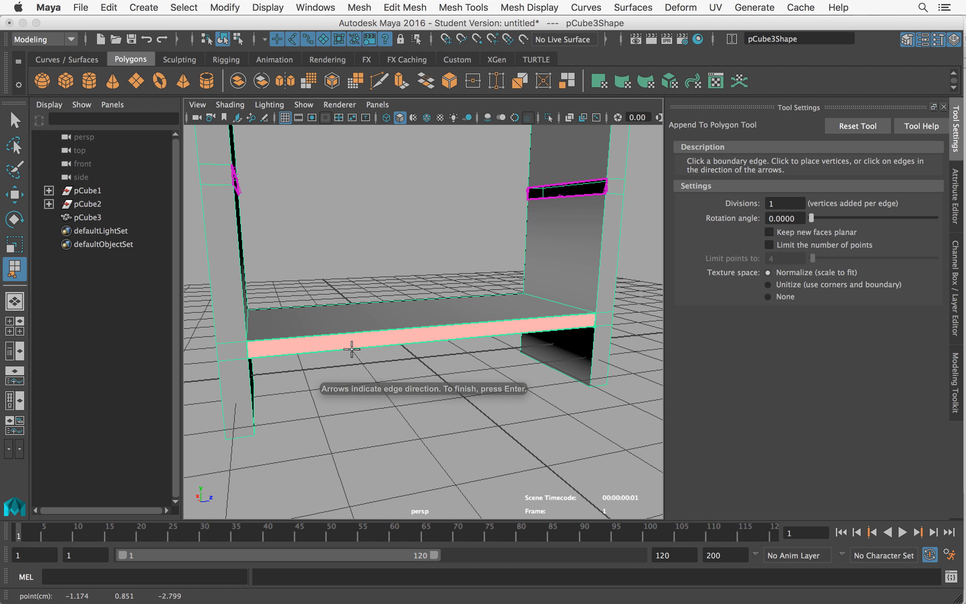
{"action": "key", "text": "Return"}
Try to extrude the border edges of one post's second opening from the bottom using the Extrude manipulator.
{"action": "left_click_drag", "start_coordinate": [386, 307], "coordinate": [510, 338], "text": "alt"}
{"action": "right_click_drag", "start_coordinate": [288, 251], "coordinate": [288, 188]}
{"action": "left_click", "coordinate": [295, 266]}
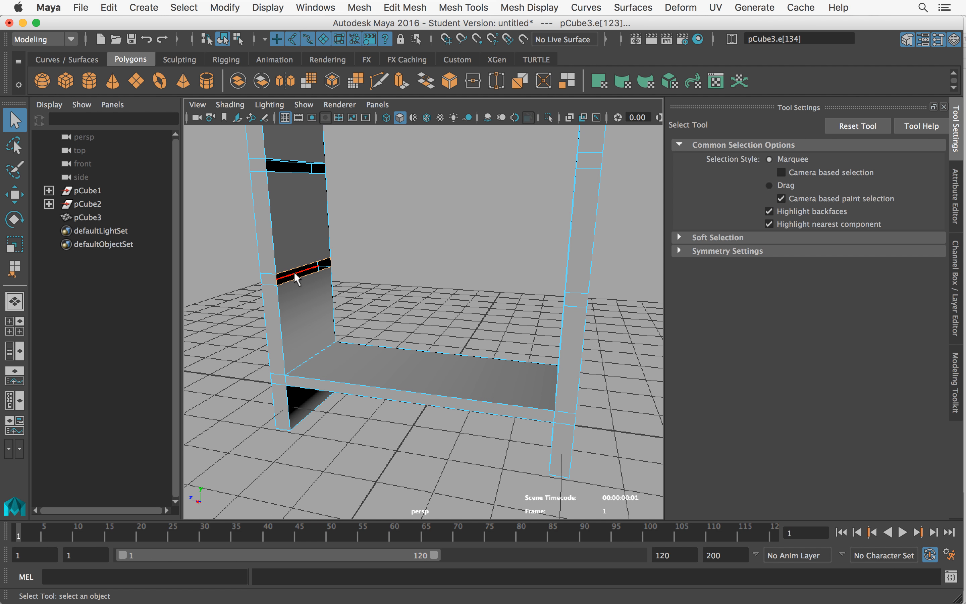
{"action": "left_click", "coordinate": [294, 276], "text": "shift"}
{"action": "right_click_drag", "start_coordinate": [295, 277], "coordinate": [333, 284], "text": "alt"}
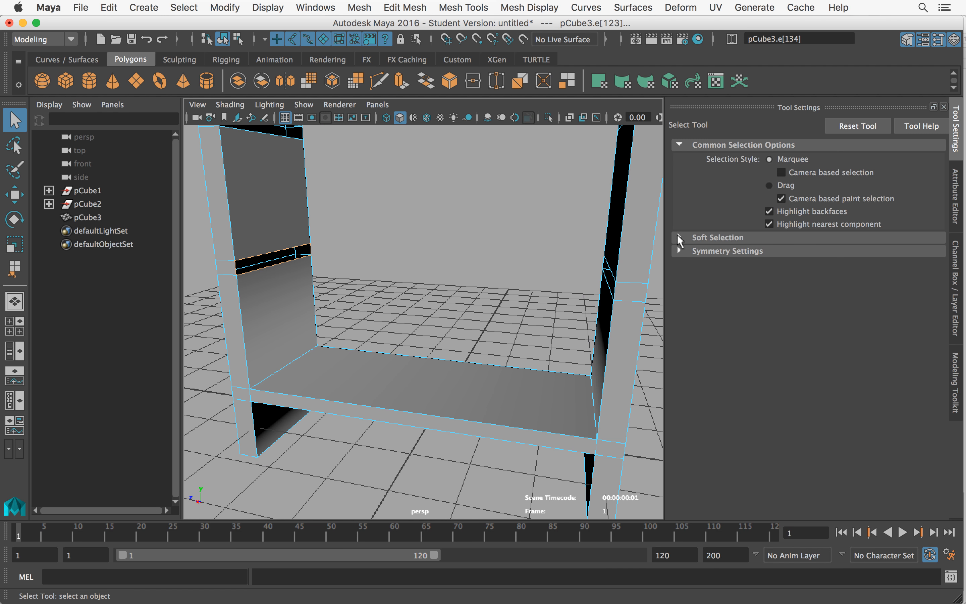
{"action": "left_click", "coordinate": [957, 363]}
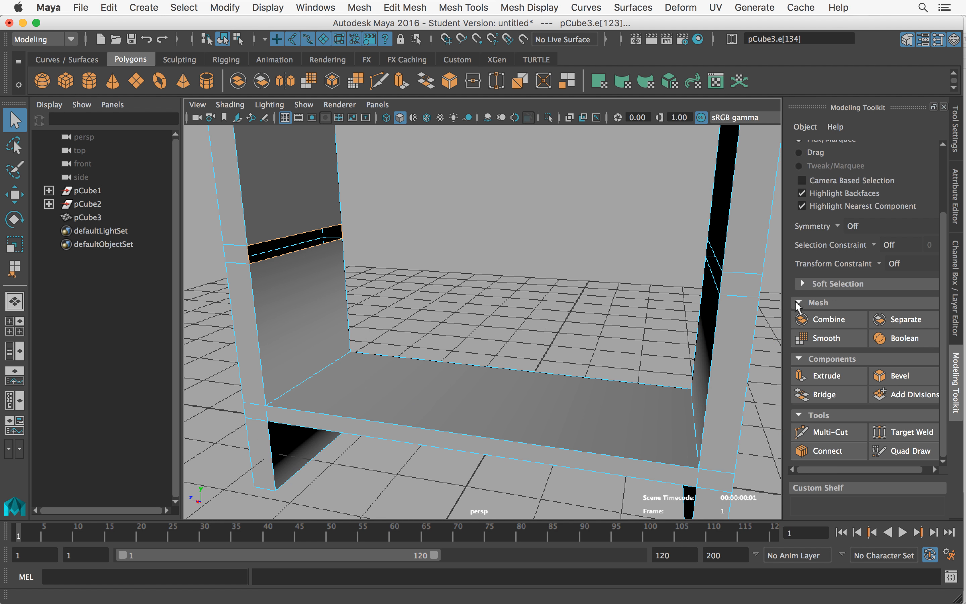
{"action": "left_click", "coordinate": [822, 378]}
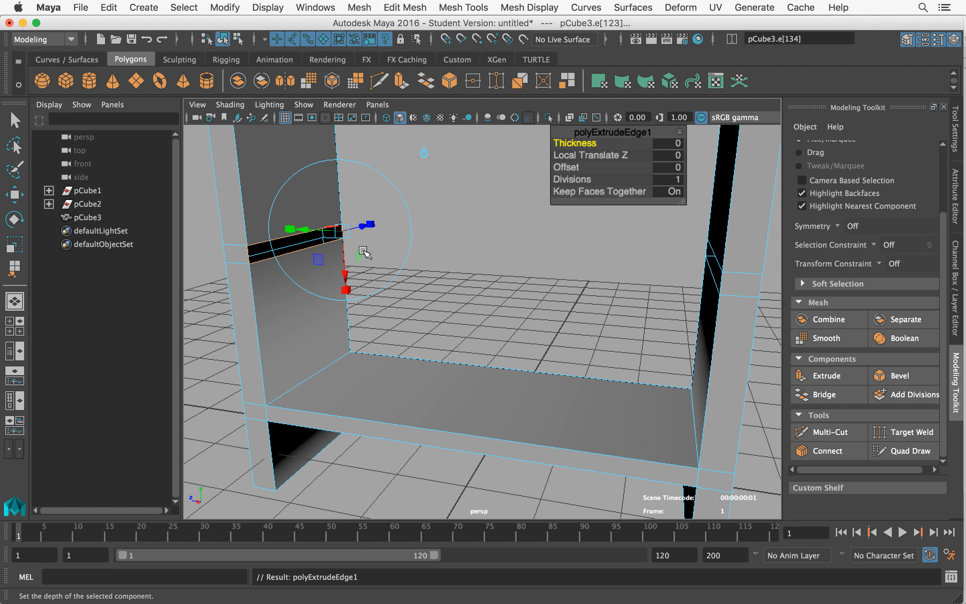
{"action": "left_click_drag", "start_coordinate": [362, 251], "coordinate": [364, 261], "text": "alt"}
{"action": "left_click_drag", "start_coordinate": [286, 219], "coordinate": [367, 241]}
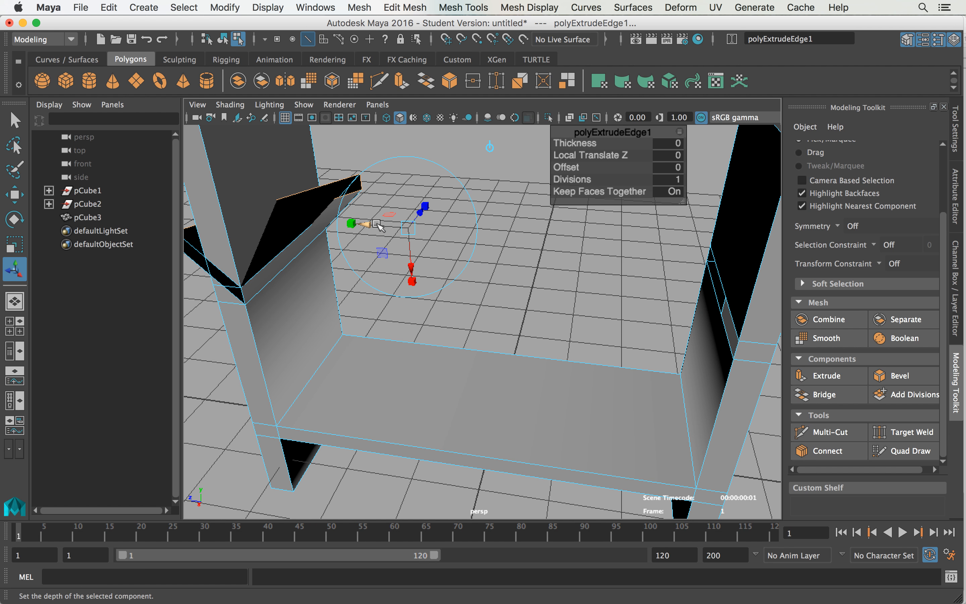
Undo the edge extrusion and the border edge selection.
{"action": "key", "text": "ctrl+z"}
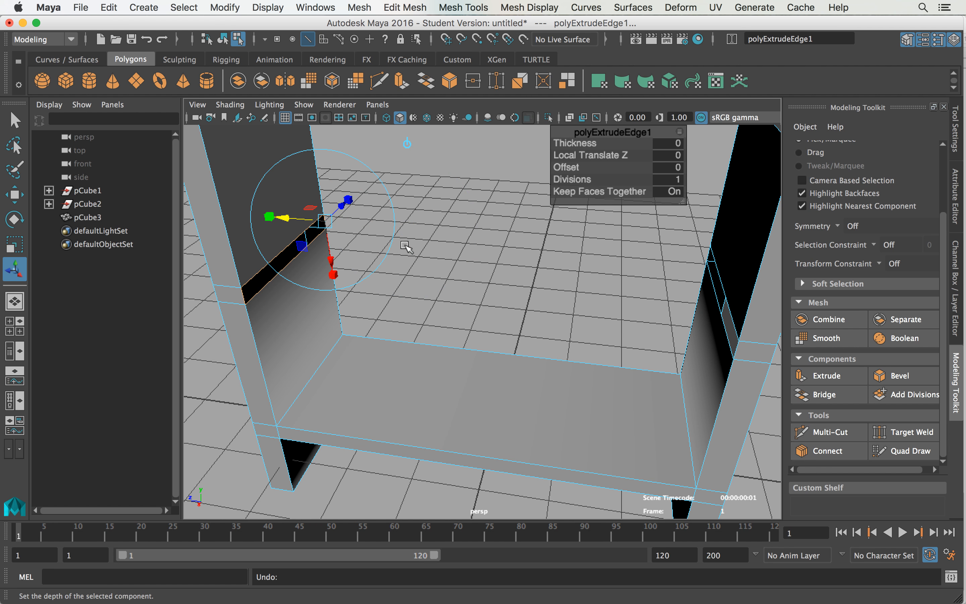
{"action": "key", "text": "ctrl+z"}
{"action": "key", "text": "ctrl+z"}
{"action": "key", "text": "ctrl+z"}
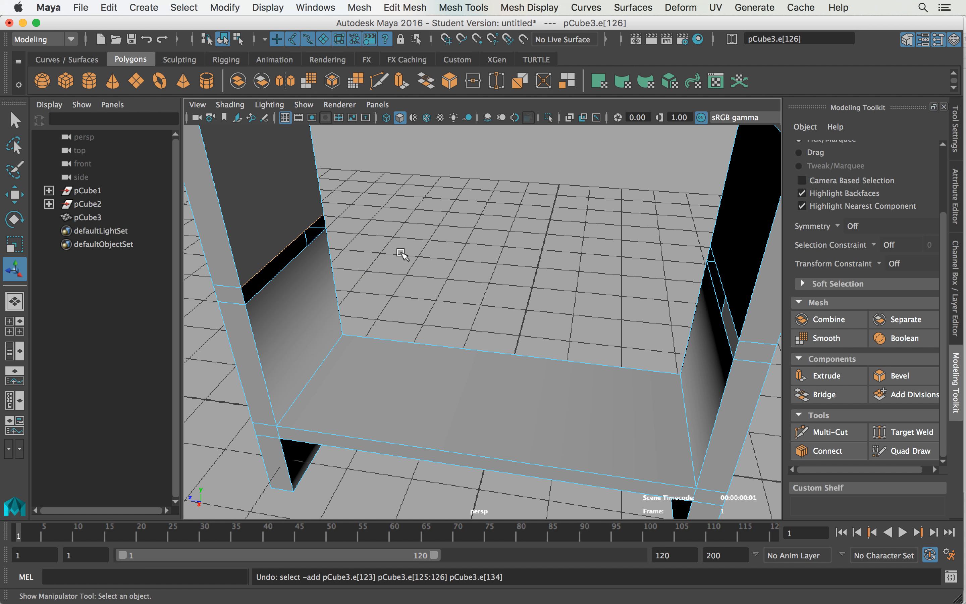
{"action": "key", "text": "ctrl+z"}
Extrude the second opening's border edges and move them along Z about 8.75 units, stopping just short of the opposite post.
{"action": "double_click", "coordinate": [312, 250]}
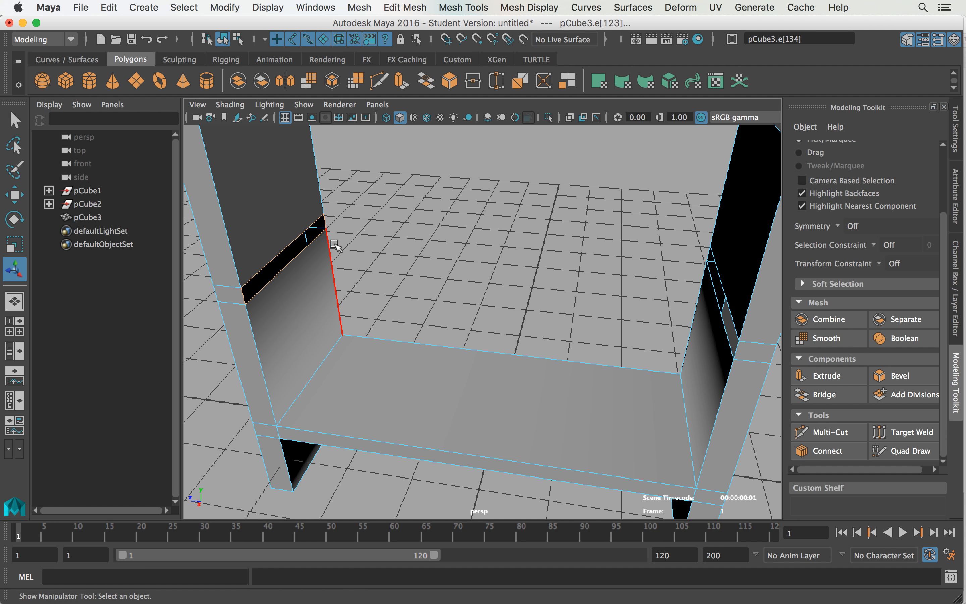
{"action": "left_click", "coordinate": [832, 376]}
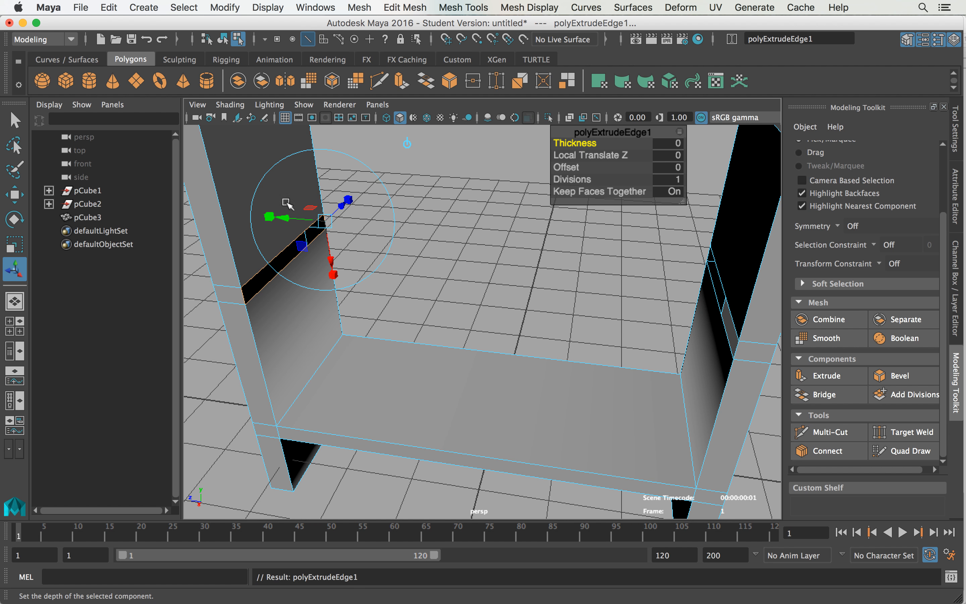
{"action": "key", "text": "w"}
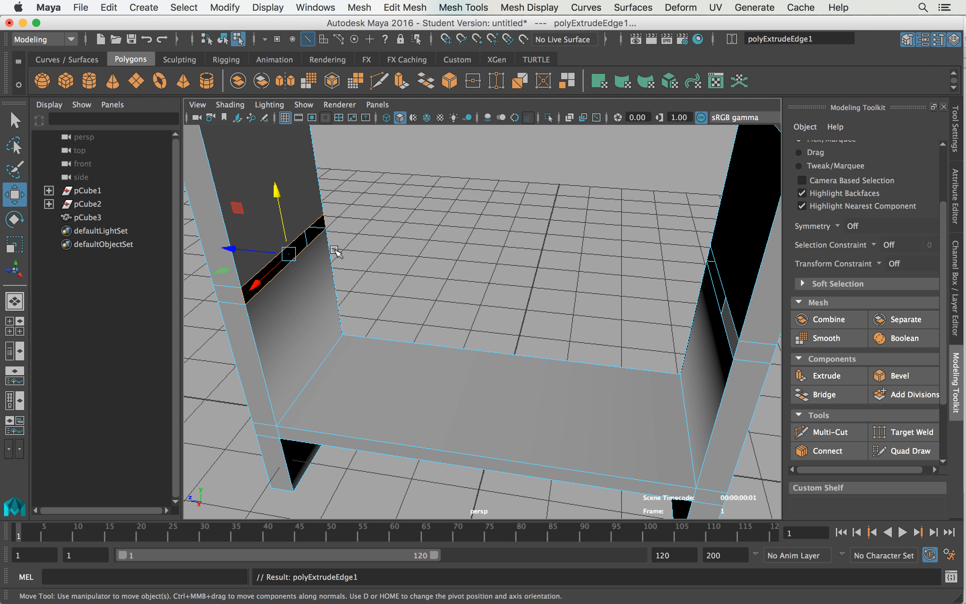
{"action": "left_click_drag", "start_coordinate": [241, 254], "coordinate": [511, 309]}
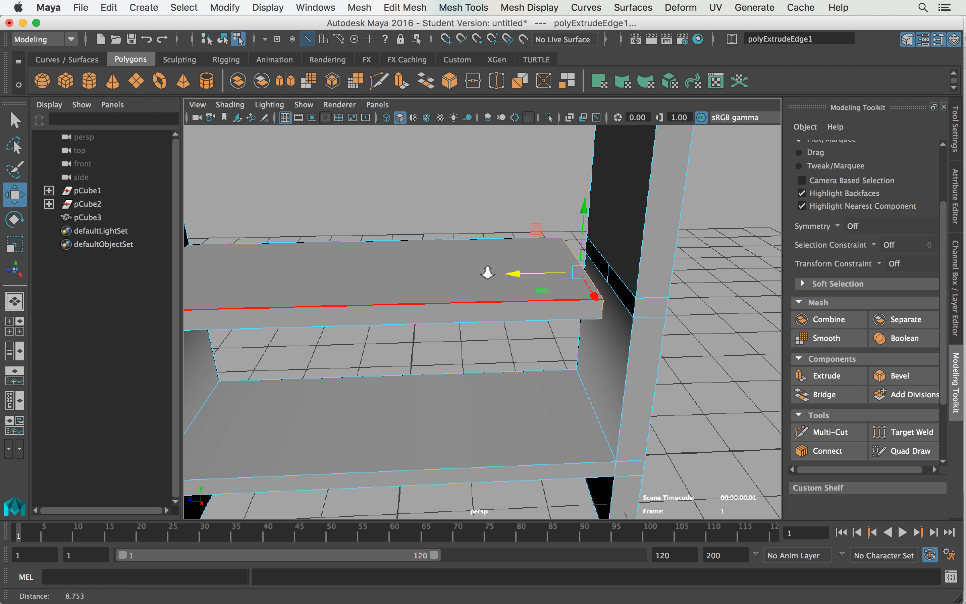
Target Weld the front upper corner vertex of the second rung's free end to the matching corner of the opposite opening.
{"action": "left_click_drag", "start_coordinate": [487, 272], "coordinate": [559, 216], "text": "alt"}
{"action": "key", "text": "q"}
{"action": "right_click_drag", "start_coordinate": [545, 256], "coordinate": [603, 184]}
{"action": "left_click_drag", "start_coordinate": [557, 323], "coordinate": [609, 295], "text": "alt"}
{"action": "right_click_drag", "start_coordinate": [608, 296], "coordinate": [671, 299], "text": "alt"}
{"action": "middle_click_drag", "start_coordinate": [671, 299], "coordinate": [523, 327], "text": "alt"}
{"action": "left_click_drag", "start_coordinate": [523, 328], "coordinate": [561, 324], "text": "alt"}
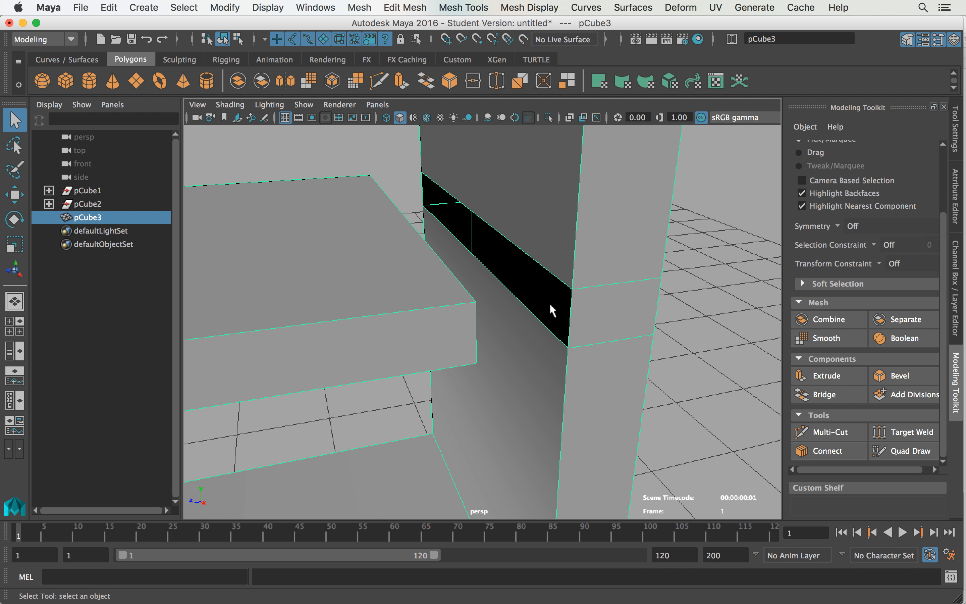
{"action": "left_click", "coordinate": [909, 431]}
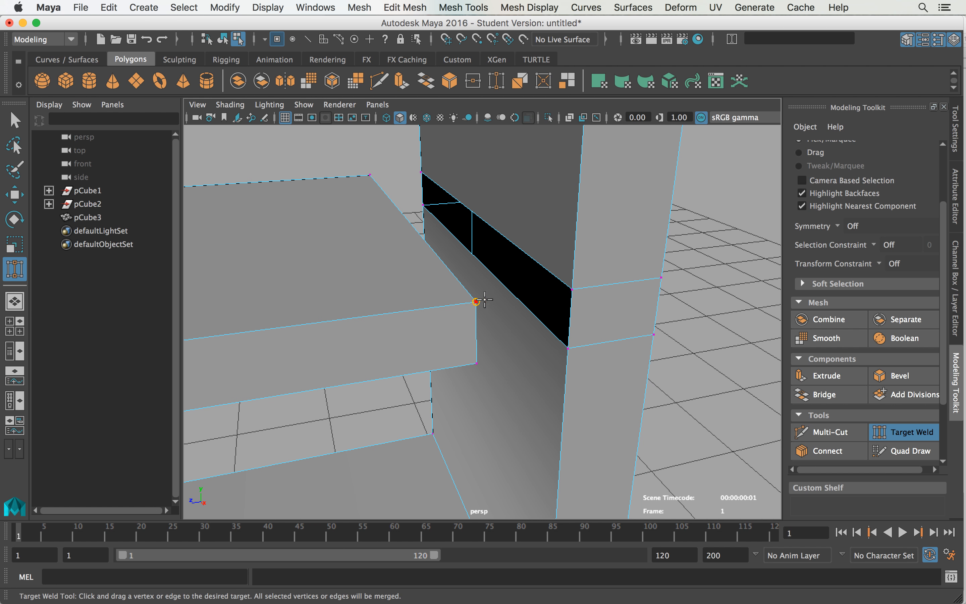
{"action": "left_click_drag", "start_coordinate": [571, 287], "coordinate": [572, 289]}
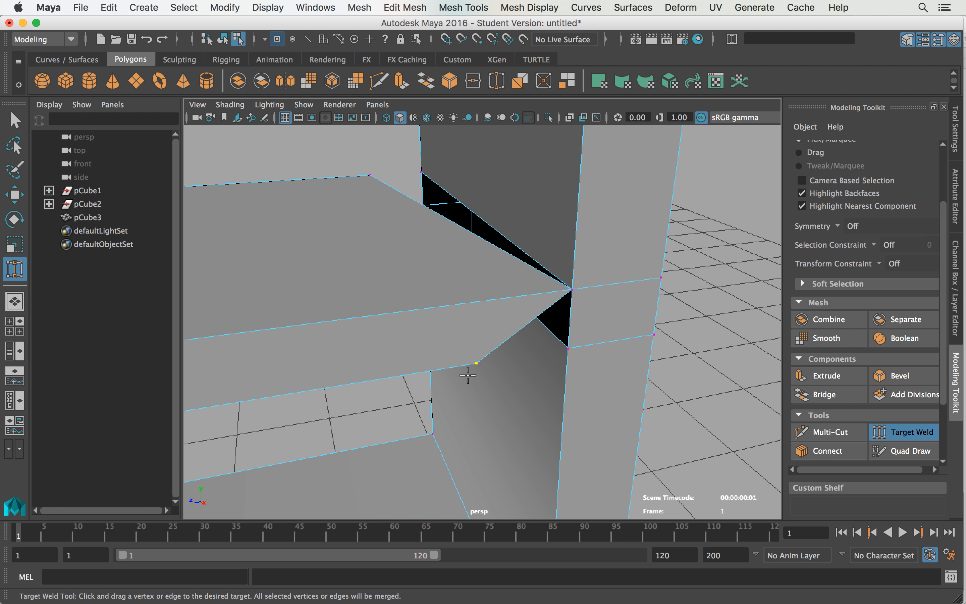
Target Weld the front lower corner vertex of the rung's free end to the lower corner of the opening.
{"action": "left_click", "coordinate": [476, 363]}
{"action": "key", "text": "f"}
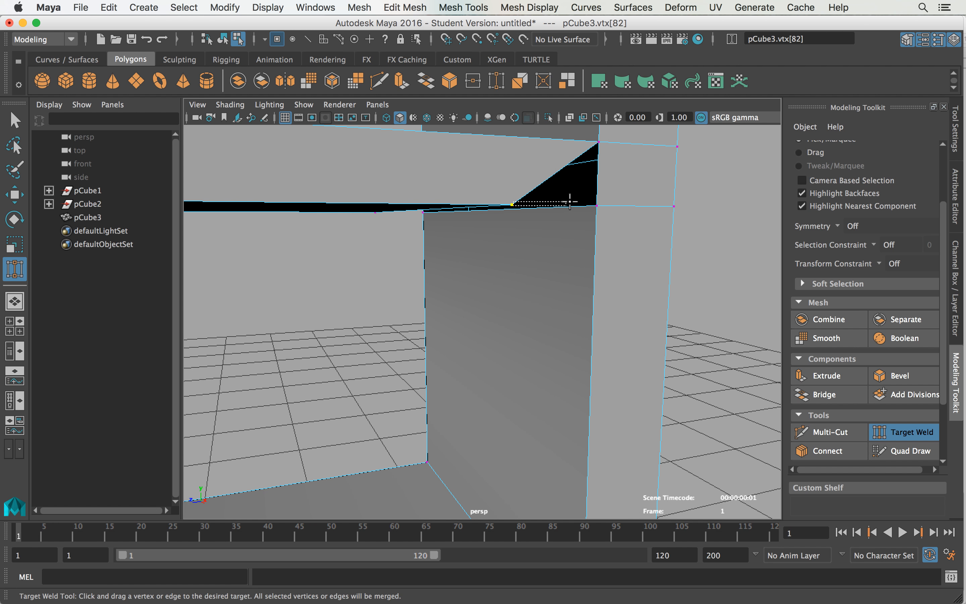
{"action": "left_click_drag", "start_coordinate": [533, 220], "coordinate": [454, 304], "text": "alt"}
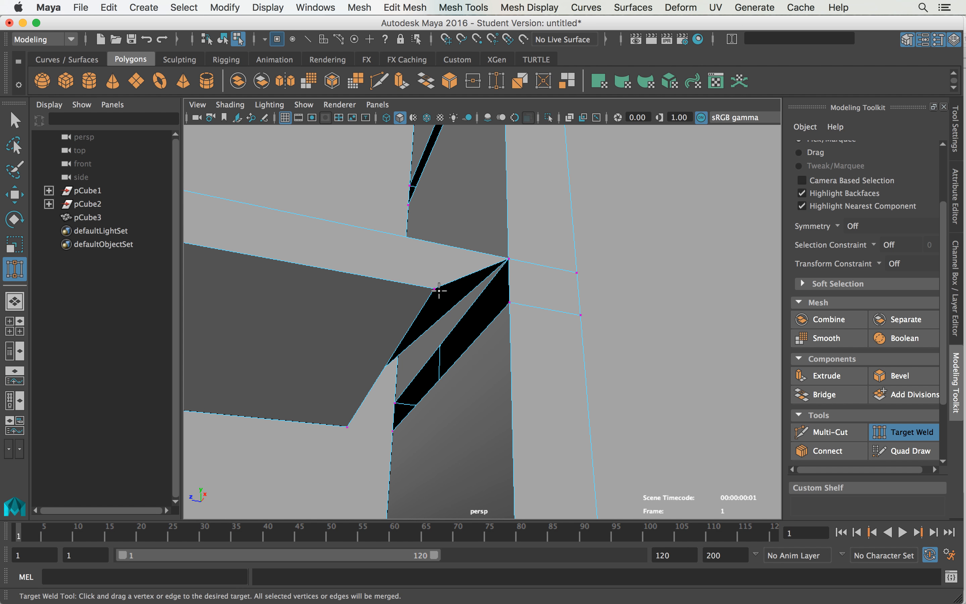
{"action": "right_click_drag", "start_coordinate": [401, 315], "coordinate": [483, 300], "text": "alt"}
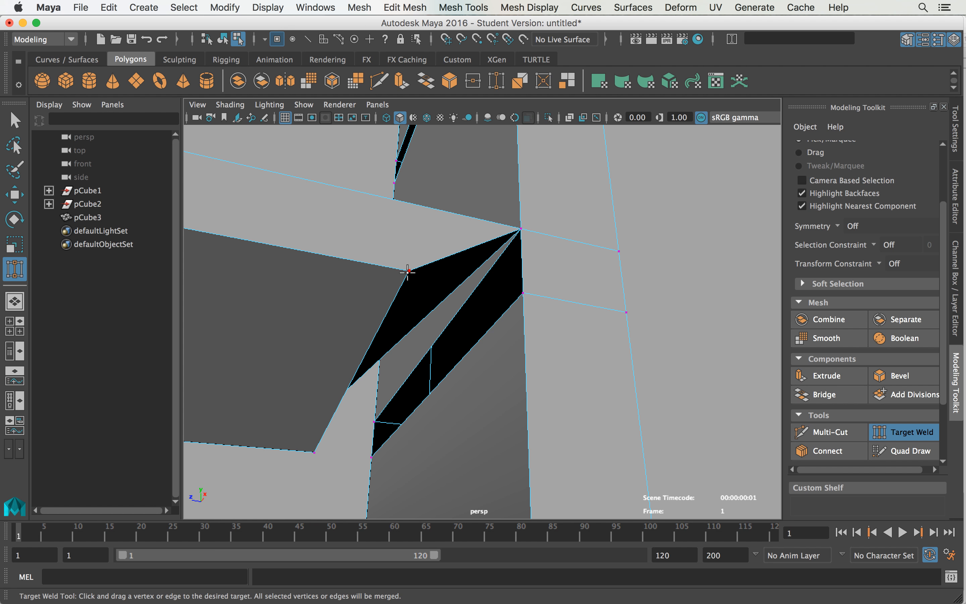
{"action": "left_click_drag", "start_coordinate": [493, 283], "coordinate": [405, 270]}
{"action": "left_click_drag", "start_coordinate": [523, 293], "coordinate": [523, 293]}
Target Weld the two rear corner vertices of the rung's free end to the opening's rear corners, and leave the weld tool.
{"action": "left_click_drag", "start_coordinate": [438, 378], "coordinate": [500, 350], "text": "alt"}
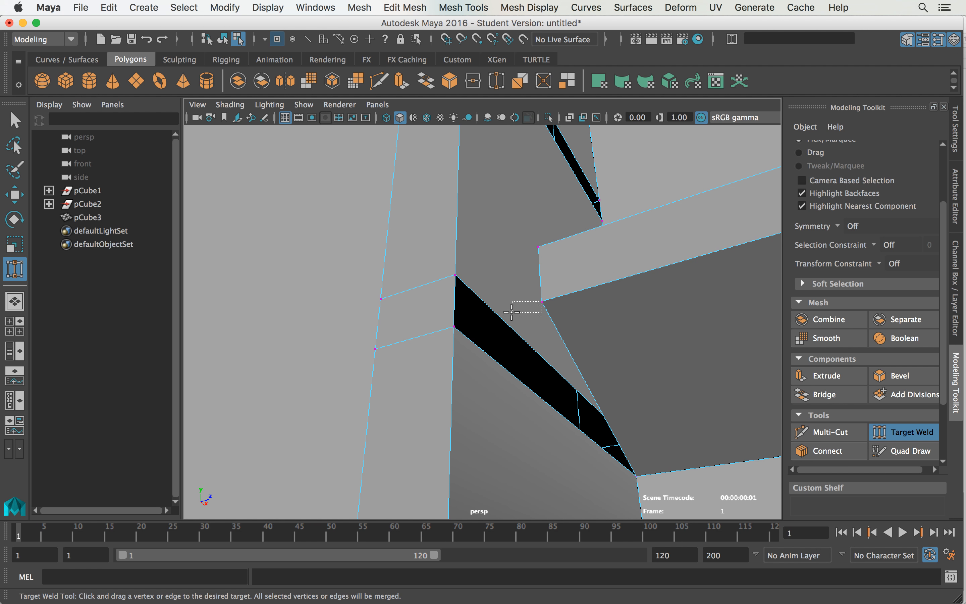
{"action": "left_click_drag", "start_coordinate": [468, 323], "coordinate": [553, 459]}
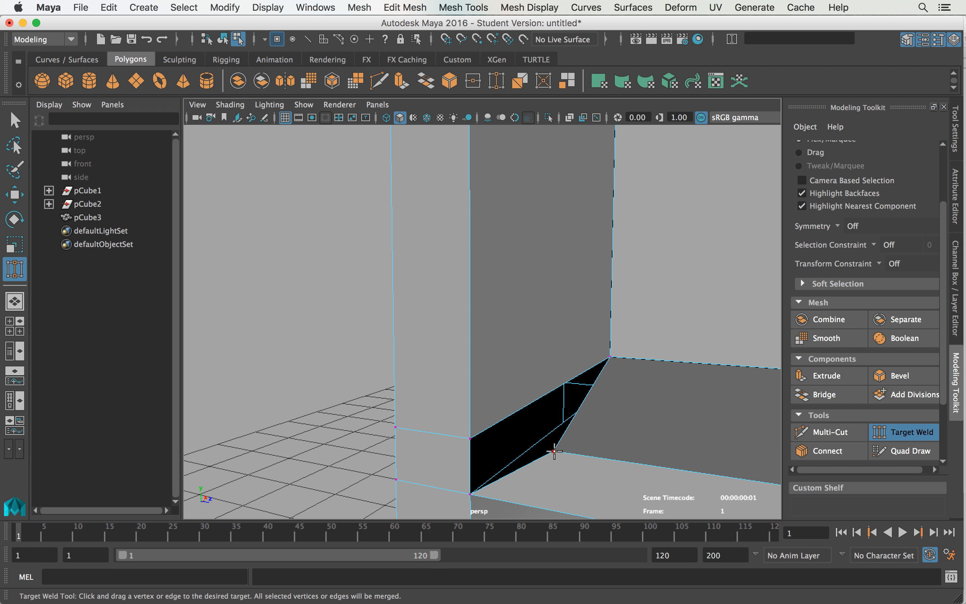
{"action": "left_click_drag", "start_coordinate": [470, 437], "coordinate": [470, 438]}
{"action": "left_click_drag", "start_coordinate": [565, 390], "coordinate": [412, 300], "text": "alt"}
{"action": "key", "text": "q"}
{"action": "right_click_drag", "start_coordinate": [408, 216], "coordinate": [462, 188]}
{"action": "left_click", "coordinate": [561, 281]}
Bridge the upper edges of the third pair of openings from the bottom, with Divisions set to 0.
{"action": "scroll", "coordinate": [565, 311], "scroll_direction": "down", "scroll_amount": 5}
{"action": "middle_click_drag", "start_coordinate": [565, 311], "coordinate": [471, 275], "text": "alt"}
{"action": "left_click_drag", "start_coordinate": [471, 275], "coordinate": [716, 298], "text": "alt"}
{"action": "middle_click_drag", "start_coordinate": [556, 284], "coordinate": [597, 401], "text": "alt"}
{"action": "left_click_drag", "start_coordinate": [597, 402], "coordinate": [565, 394], "text": "alt"}
{"action": "right_click_drag", "start_coordinate": [389, 216], "coordinate": [382, 196]}
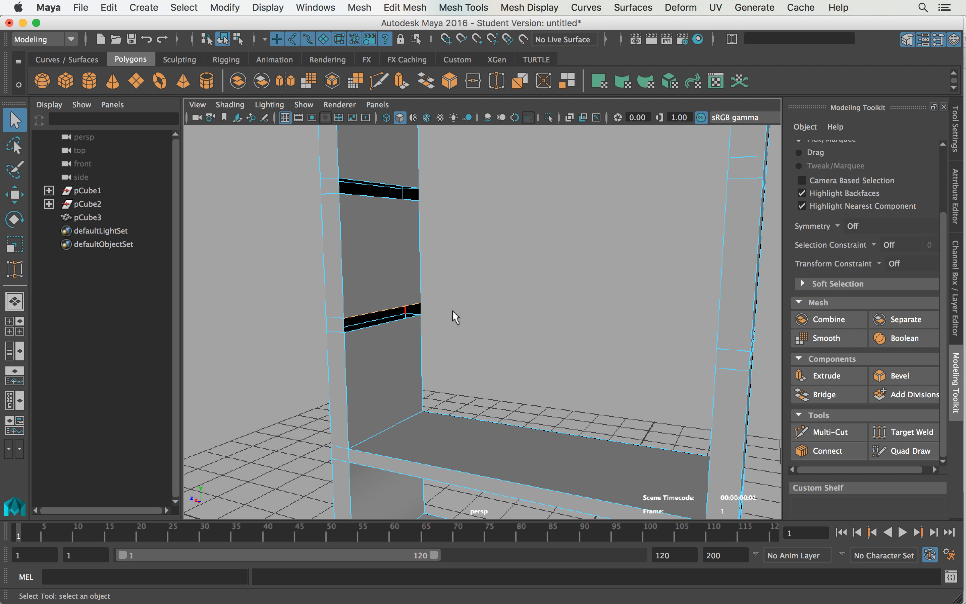
{"action": "left_click", "coordinate": [422, 311]}
{"action": "left_click_drag", "start_coordinate": [572, 339], "coordinate": [641, 341], "text": "alt"}
{"action": "left_click", "coordinate": [745, 344], "text": "shift"}
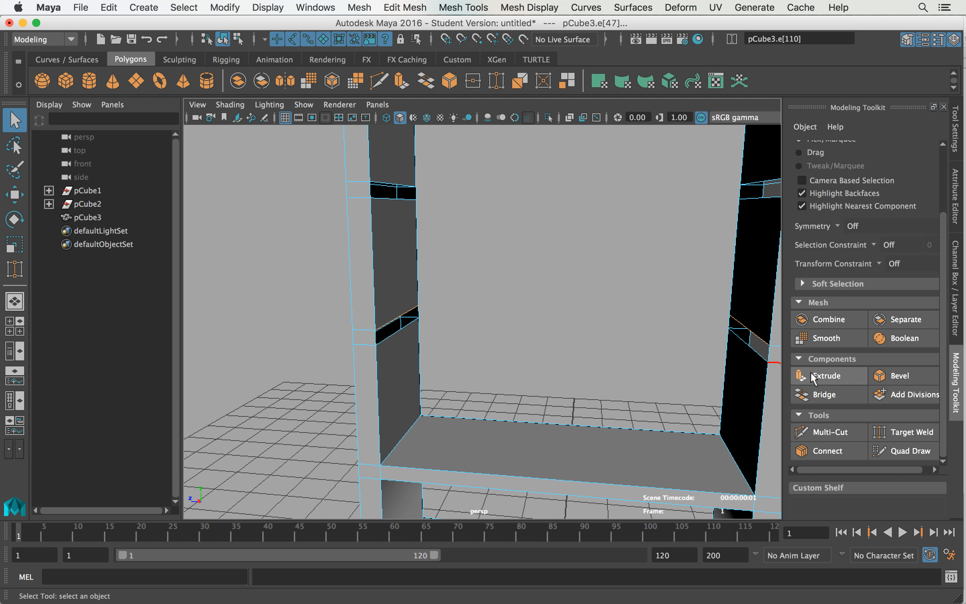
{"action": "left_click", "coordinate": [825, 394]}
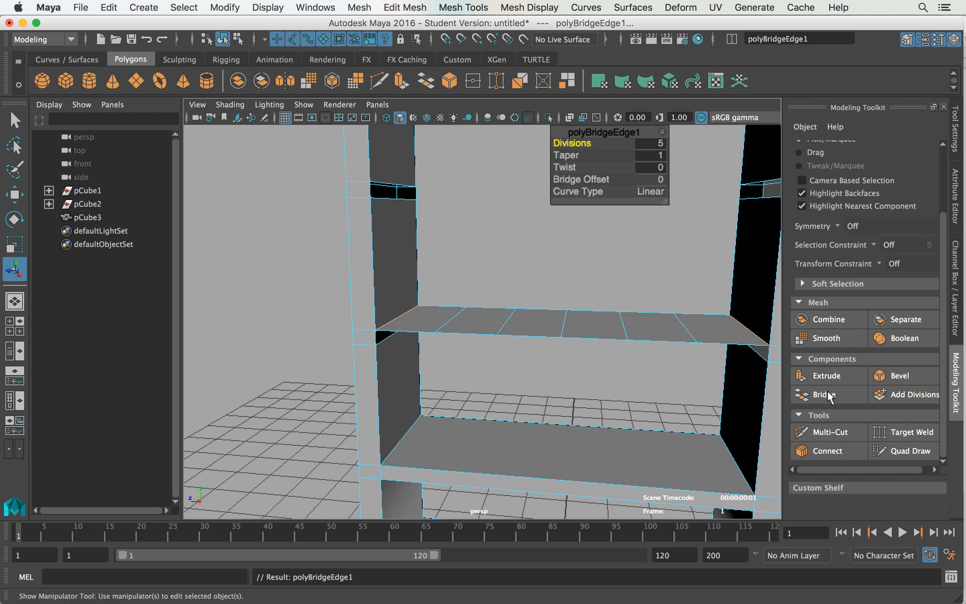
{"action": "left_click_drag", "start_coordinate": [575, 143], "coordinate": [542, 144]}
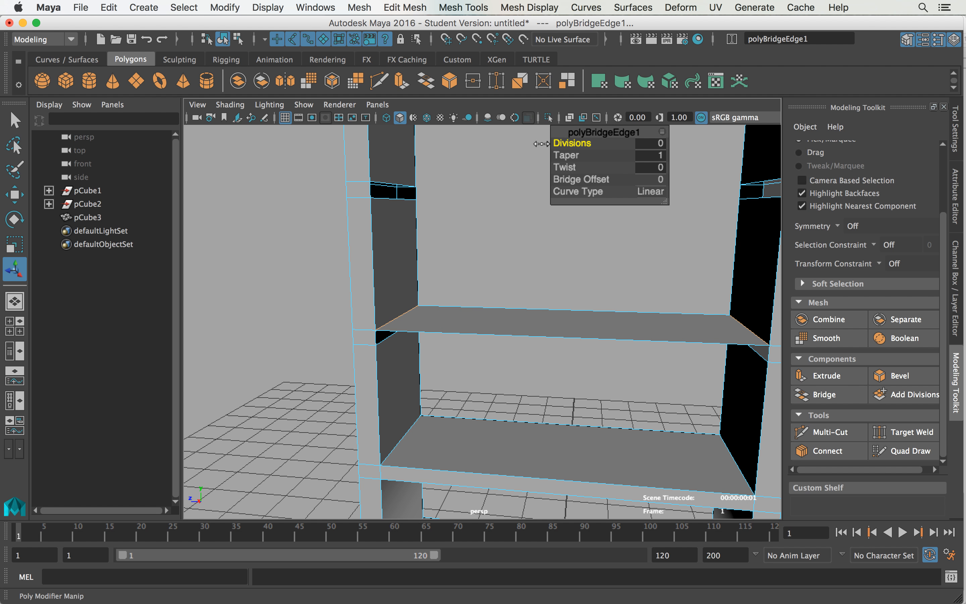
Bridge the lower edges of the third pair of openings from the bottom, with Divisions set to 0.
{"action": "left_click_drag", "start_coordinate": [571, 356], "coordinate": [473, 350], "text": "alt"}
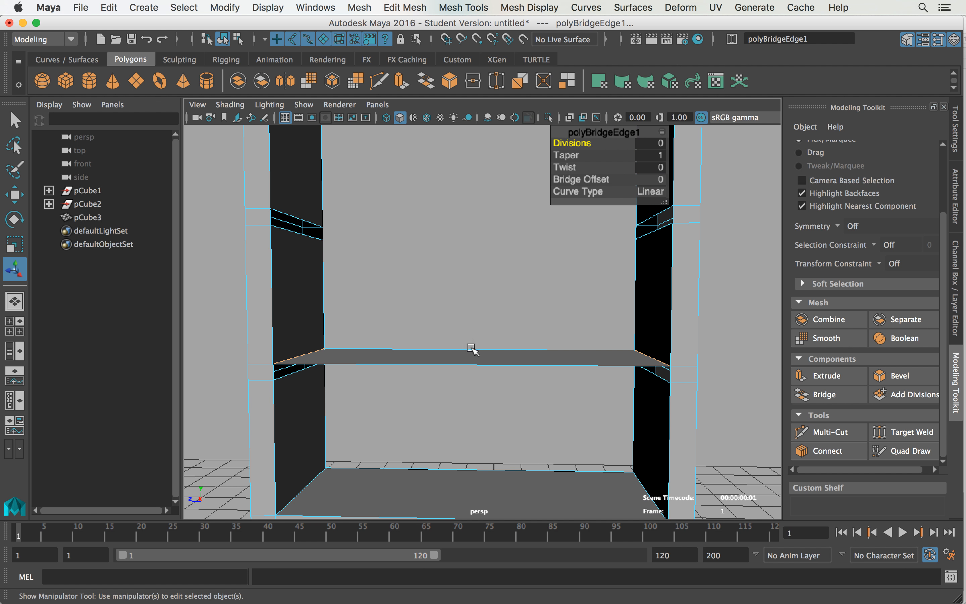
{"action": "key", "text": "q"}
{"action": "left_click_drag", "start_coordinate": [309, 376], "coordinate": [311, 366], "text": "alt"}
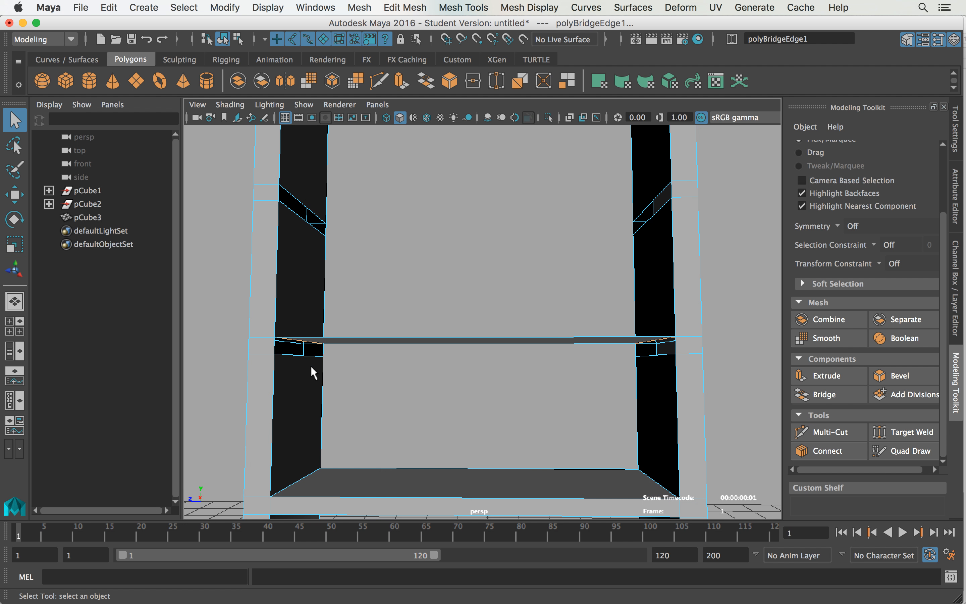
{"action": "left_click", "coordinate": [307, 359]}
{"action": "left_click", "coordinate": [662, 360], "text": "shift"}
{"action": "mouse_move", "coordinate": [567, 393]}
{"action": "left_mouse_down", "text": "alt"}
{"action": "mouse_move", "coordinate": [575, 367]}
{"action": "mouse_move", "coordinate": [573, 386]}
{"action": "left_mouse_up", "text": "alt"}
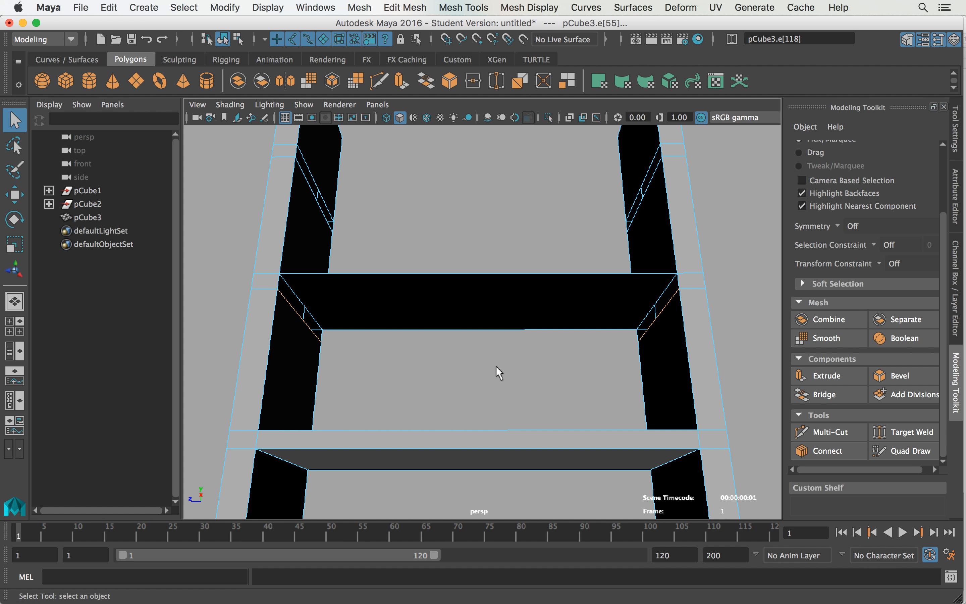
{"action": "key", "text": "g"}
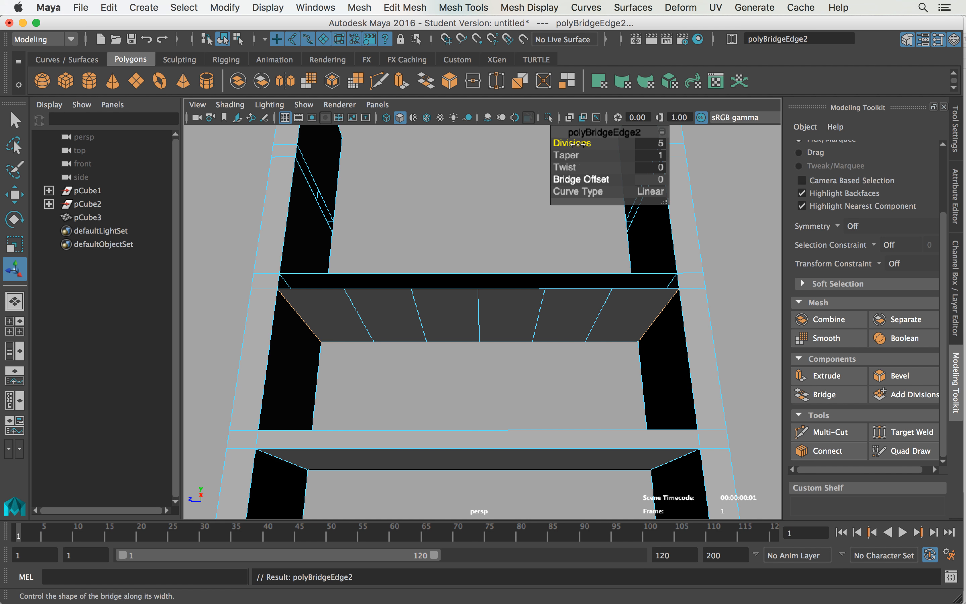
{"action": "left_click_drag", "start_coordinate": [571, 143], "coordinate": [480, 147]}
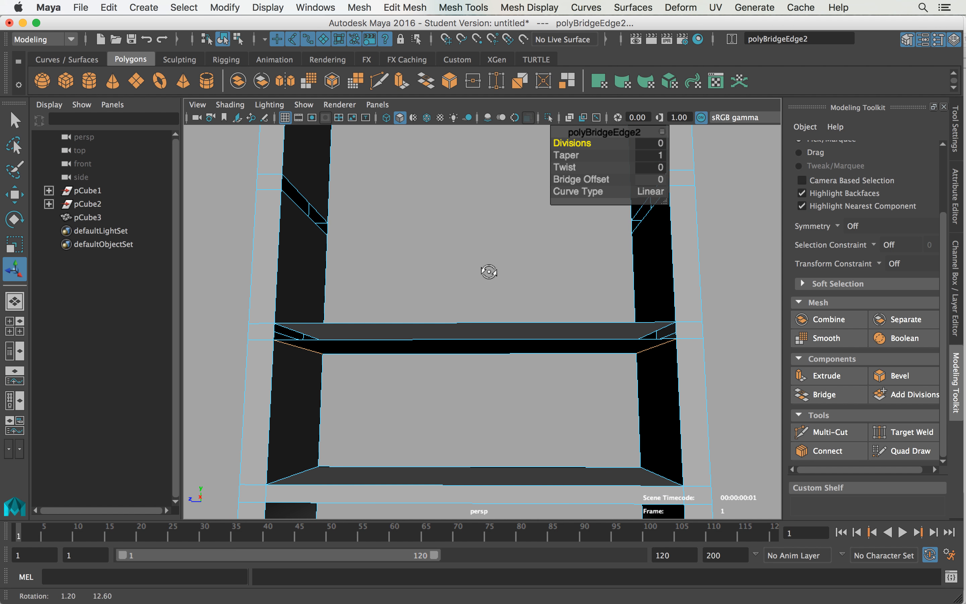
{"action": "left_click_drag", "start_coordinate": [490, 273], "coordinate": [477, 339], "text": "alt"}
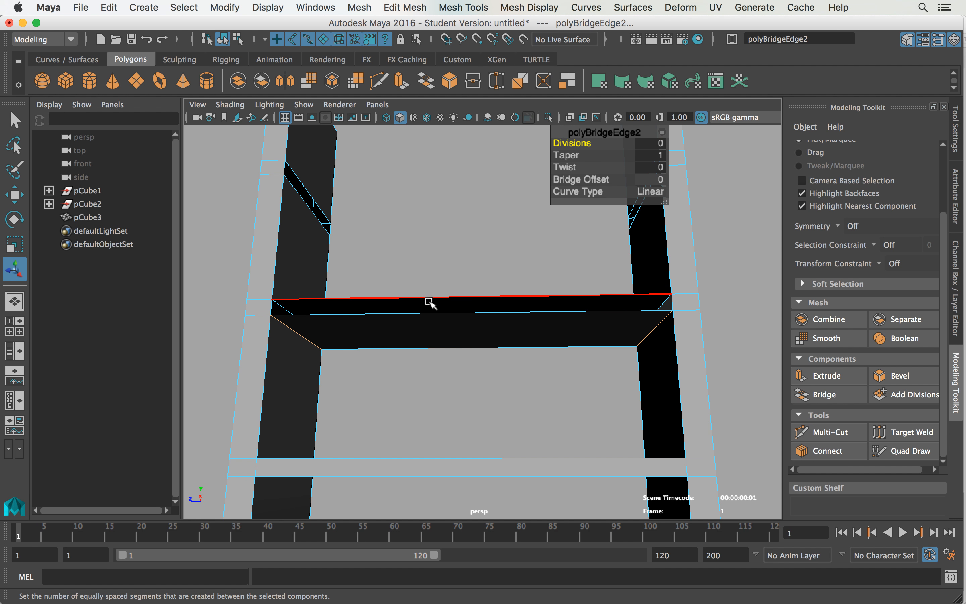
Select the border edges of the third rung's open front side and close it with Fill Hole.
{"action": "key", "text": "q"}
{"action": "right_click_drag", "start_coordinate": [466, 298], "coordinate": [485, 166]}
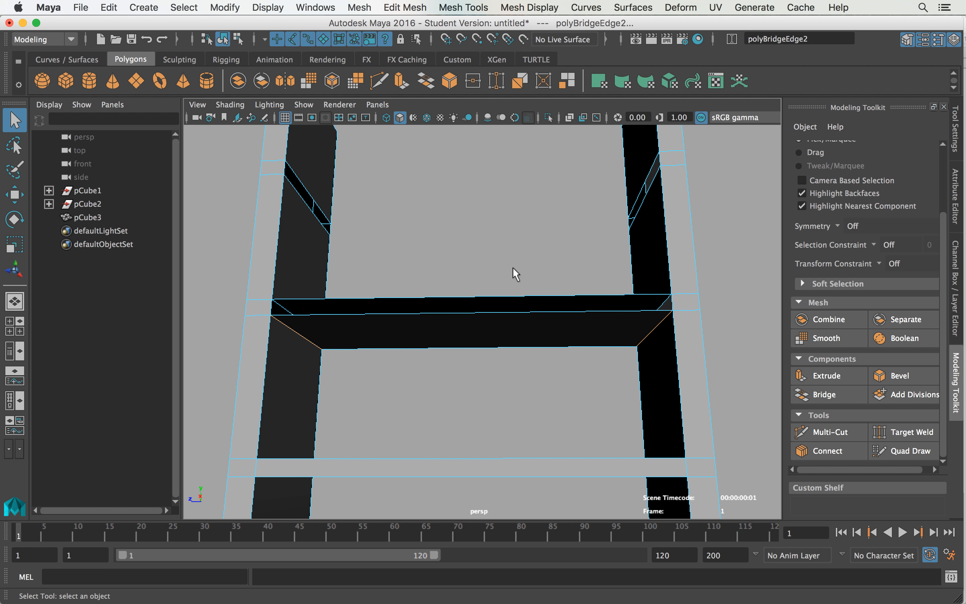
{"action": "left_click", "coordinate": [513, 300]}
{"action": "left_click_drag", "start_coordinate": [513, 300], "coordinate": [664, 298], "text": "alt"}
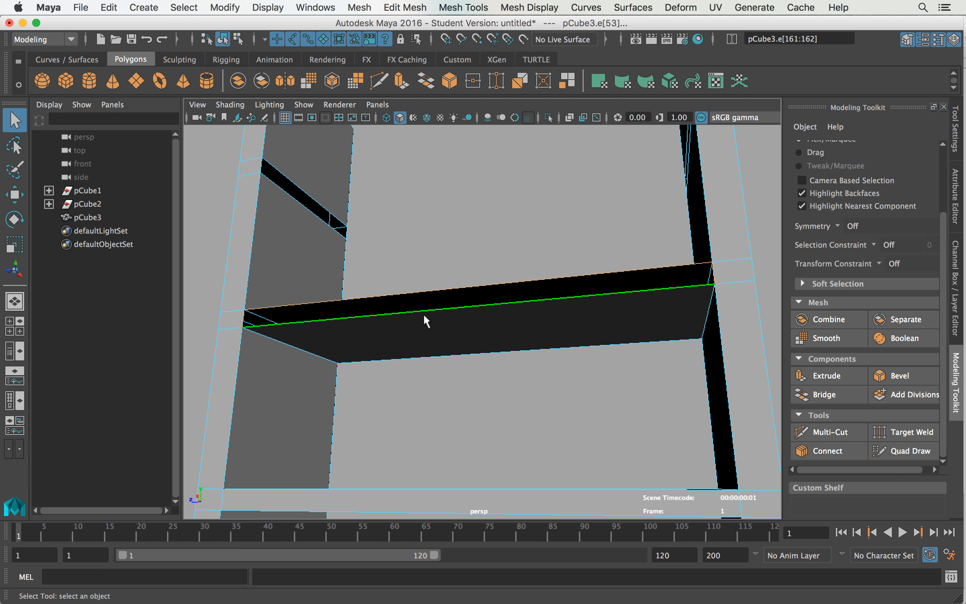
{"action": "right_click_drag", "start_coordinate": [431, 292], "coordinate": [411, 460], "text": "shift"}
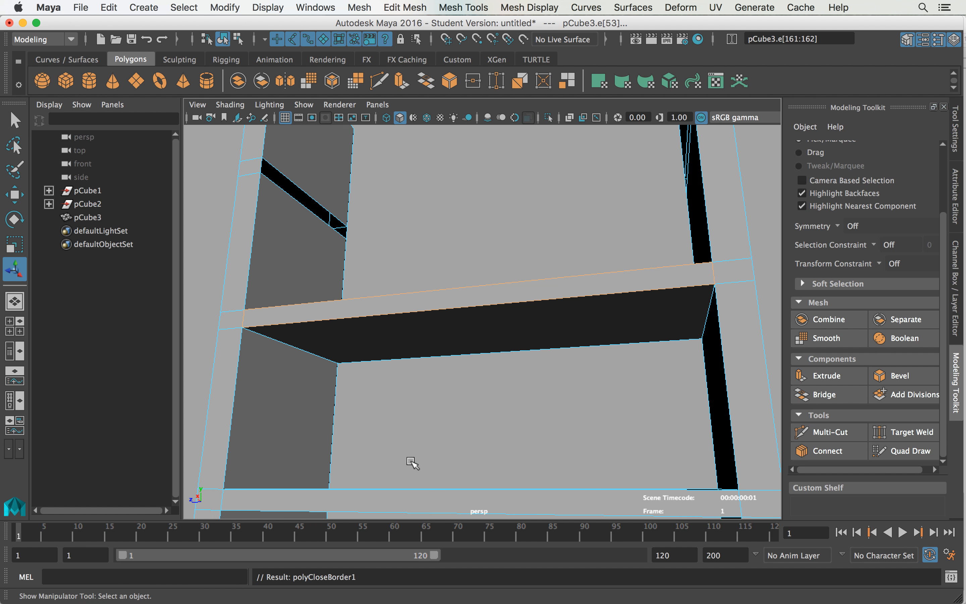
Close the third rung's open rear side with Fill Hole, and return to object selection.
{"action": "right_click_drag", "start_coordinate": [648, 352], "coordinate": [430, 367], "text": "alt"}
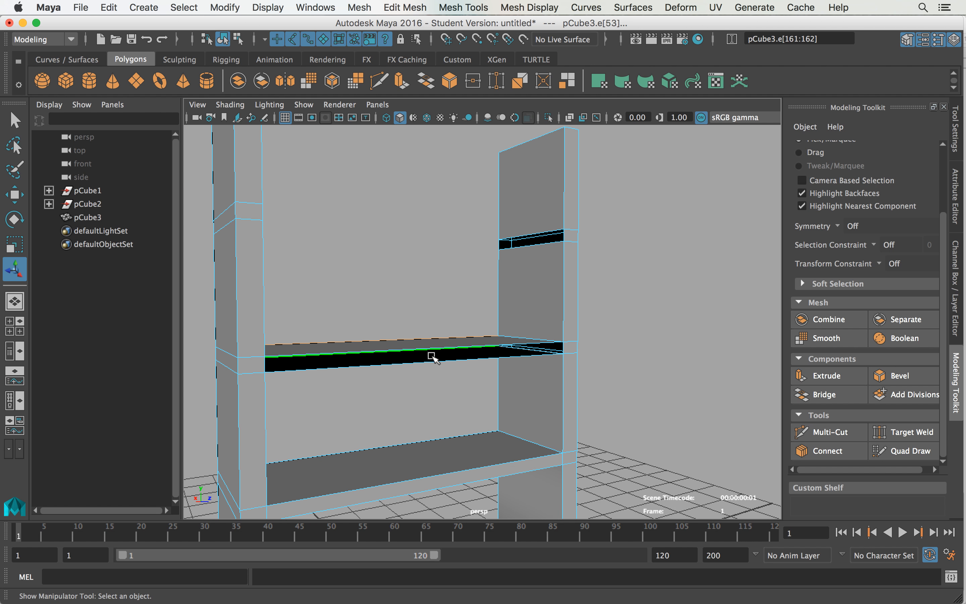
{"action": "left_click", "coordinate": [437, 364]}
{"action": "left_click_drag", "start_coordinate": [438, 367], "coordinate": [429, 395], "text": "alt"}
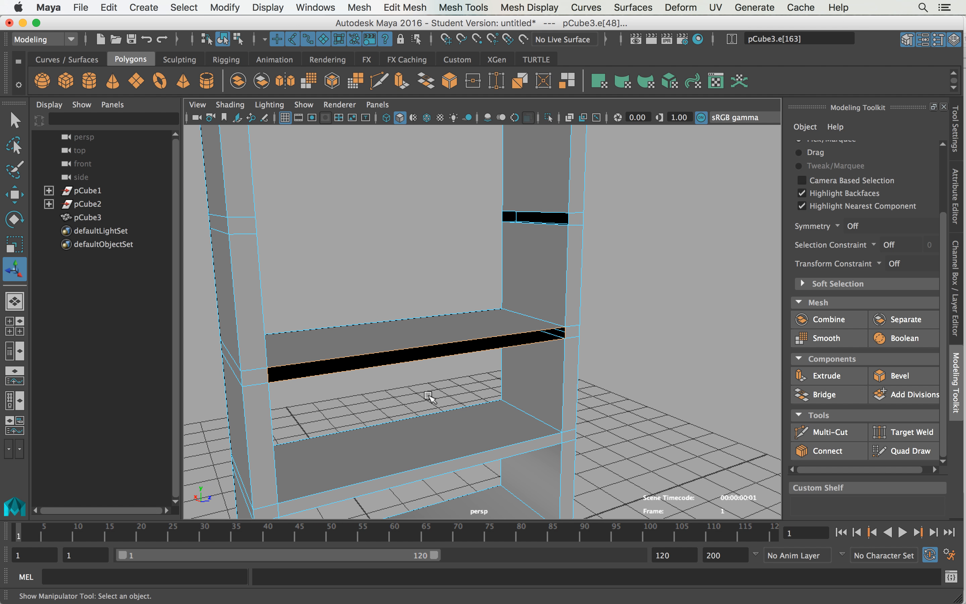
{"action": "key", "text": "g"}
{"action": "key", "text": "q"}
{"action": "right_click_drag", "start_coordinate": [410, 218], "coordinate": [494, 182]}
{"action": "left_click_drag", "start_coordinate": [546, 334], "coordinate": [464, 378], "text": "alt"}
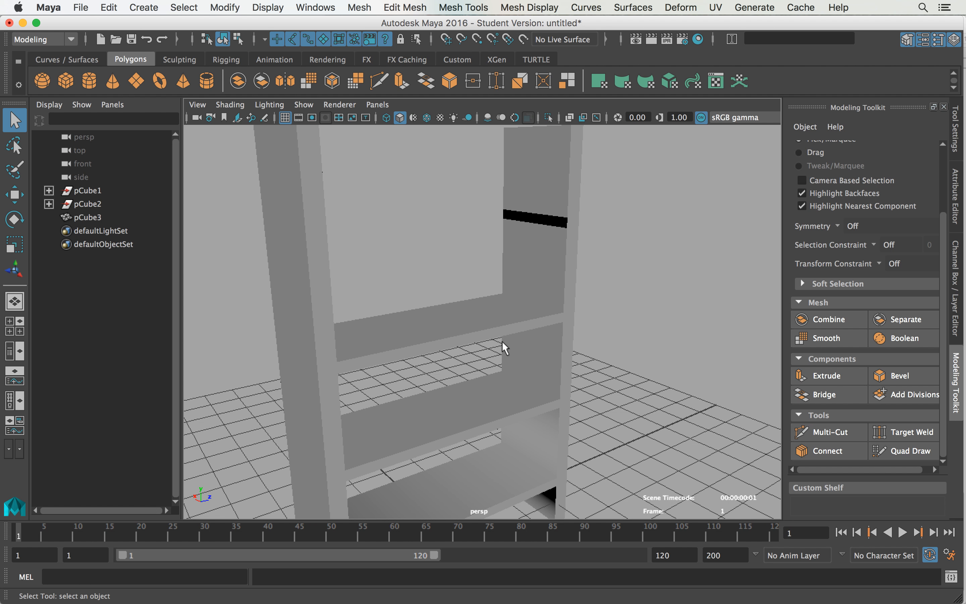
Extrude the lower edge of one topmost opening across the gap to just short of the opposite post, and switch to vertex selection.
{"action": "left_click", "coordinate": [298, 312]}
{"action": "left_click_drag", "start_coordinate": [298, 312], "coordinate": [466, 338], "text": "alt"}
{"action": "right_click_drag", "start_coordinate": [466, 339], "coordinate": [541, 329], "text": "alt"}
{"action": "left_click_drag", "start_coordinate": [542, 329], "coordinate": [450, 357], "text": "alt"}
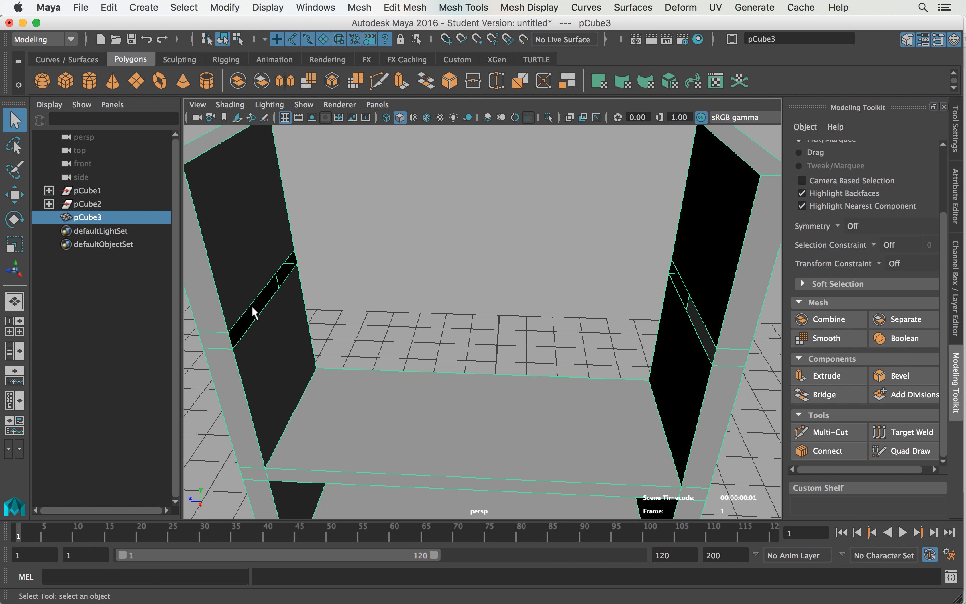
{"action": "right_click_drag", "start_coordinate": [266, 313], "coordinate": [269, 175]}
{"action": "left_click", "coordinate": [260, 317]}
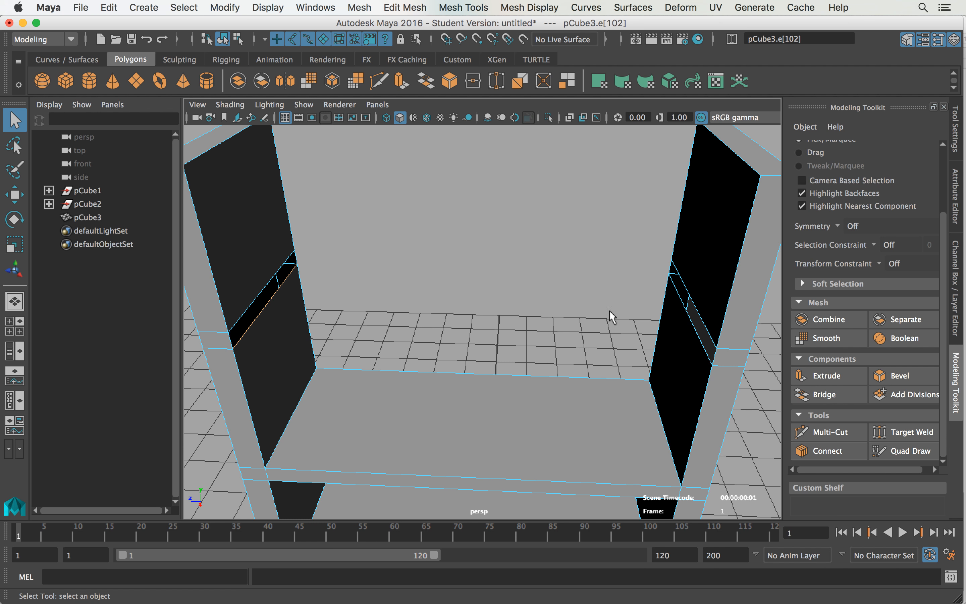
{"action": "left_click", "coordinate": [848, 373]}
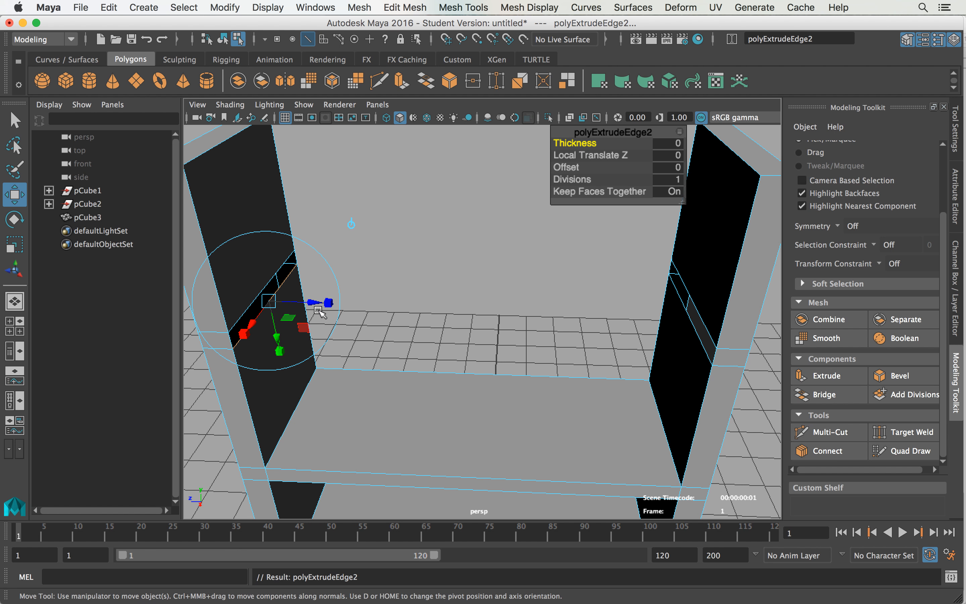
{"action": "left_click_drag", "start_coordinate": [318, 311], "coordinate": [601, 327]}
{"action": "left_click", "coordinate": [589, 240]}
{"action": "middle_click_drag", "start_coordinate": [603, 276], "coordinate": [523, 317], "text": "alt"}
{"action": "left_click_drag", "start_coordinate": [523, 317], "coordinate": [579, 319], "text": "alt"}
{"action": "key", "text": "q"}
{"action": "right_click_drag", "start_coordinate": [552, 217], "coordinate": [511, 218]}
Try to merge the extruded face's corner vertex with the opening's lower corner vertex using Merge Vertices, and undo it.
{"action": "left_click", "coordinate": [537, 268]}
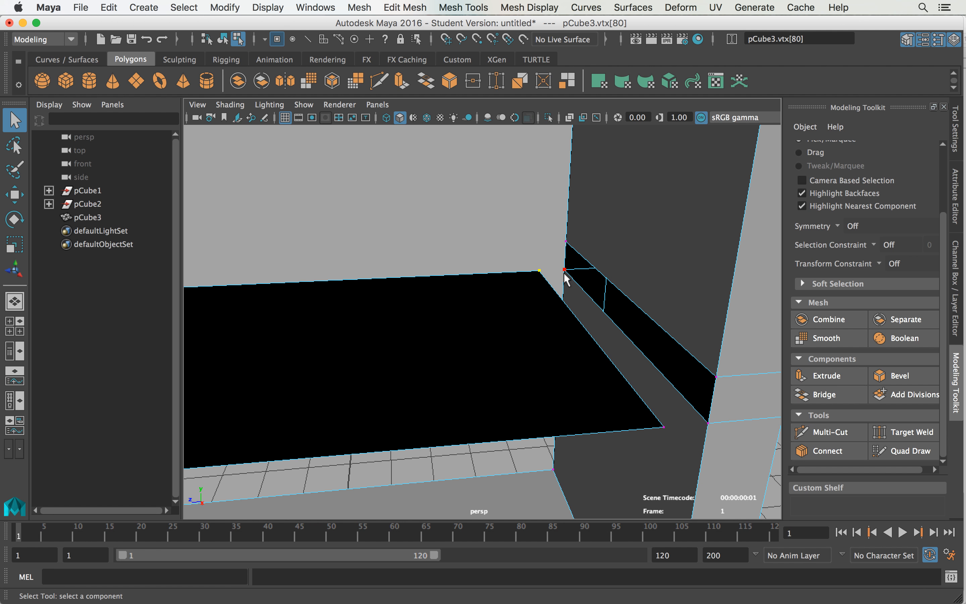
{"action": "left_click", "coordinate": [558, 295], "text": "shift"}
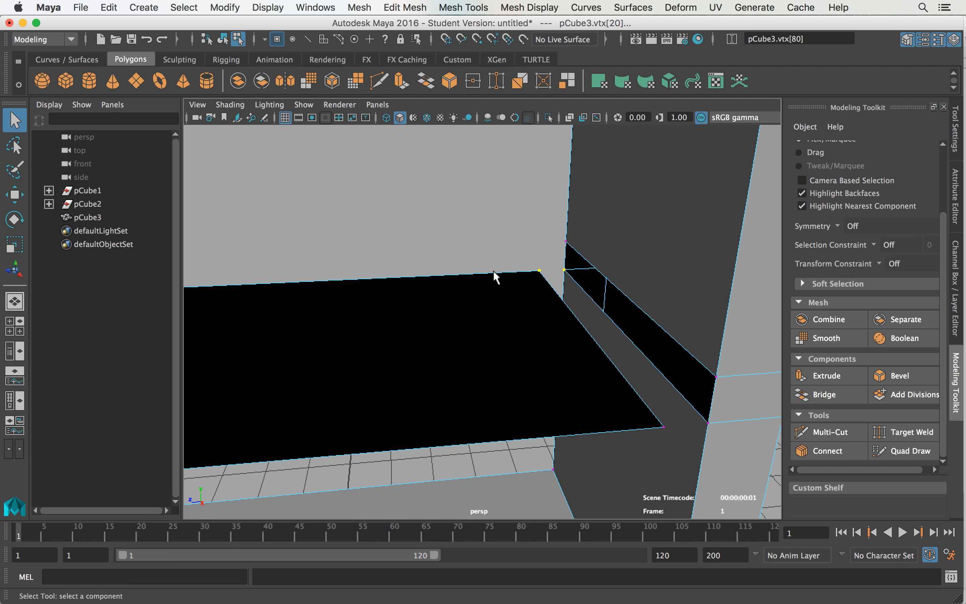
{"action": "right_click", "coordinate": [555, 278], "text": "shift"}
{"action": "mouse_move", "coordinate": [554, 279]}
{"action": "right_mouse_down", "text": "shift"}
{"action": "mouse_move", "coordinate": [545, 237]}
{"action": "mouse_move", "coordinate": [552, 193]}
{"action": "mouse_move", "coordinate": [582, 215]}
{"action": "mouse_move", "coordinate": [569, 193]}
{"action": "mouse_move", "coordinate": [550, 197]}
{"action": "right_mouse_up", "text": "shift"}
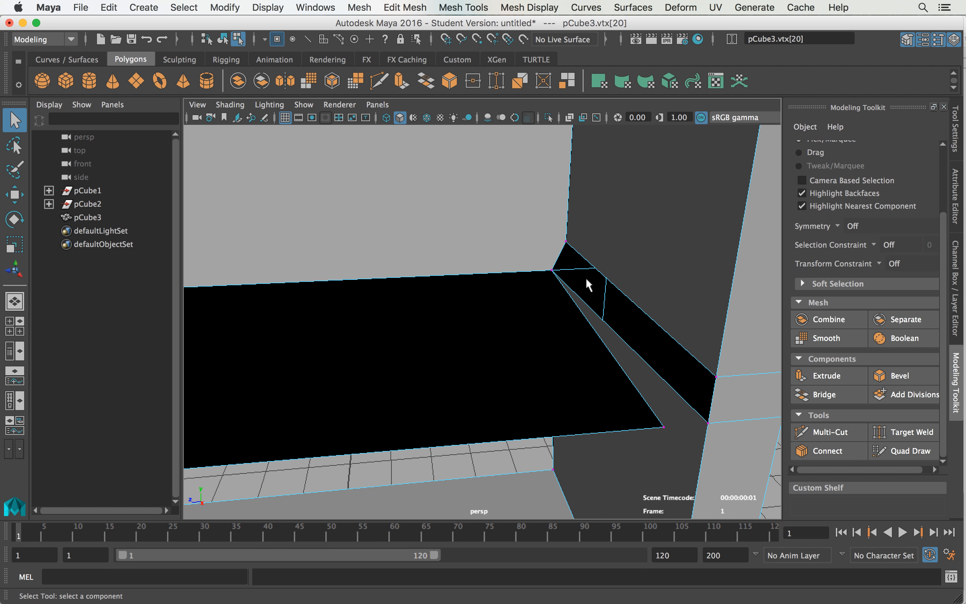
{"action": "left_click_drag", "start_coordinate": [596, 267], "coordinate": [529, 267], "text": "alt"}
{"action": "key", "text": "super+z"}
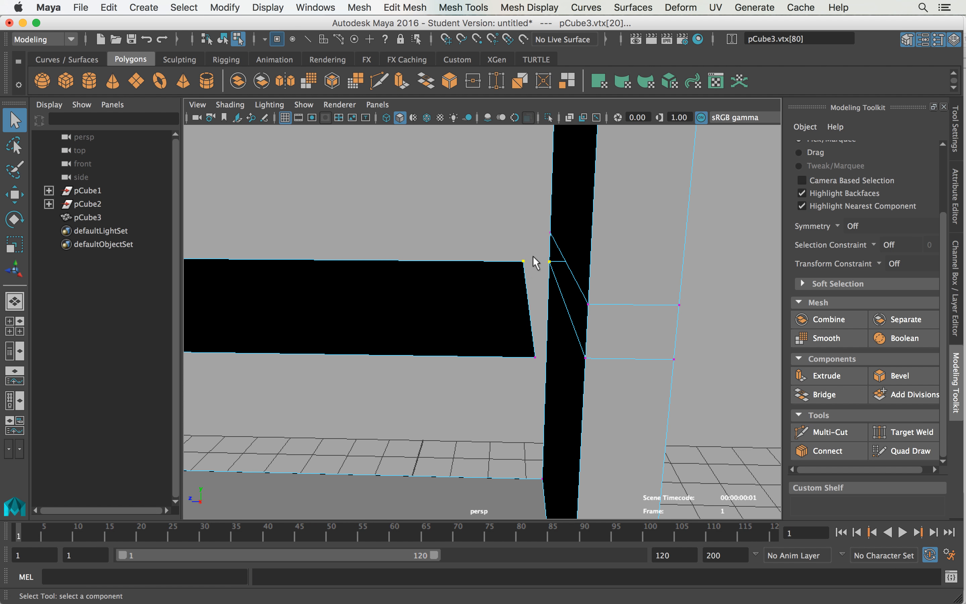
Target Weld both free corner vertices of the extruded face to the lower corners of the opposite opening, and leave the weld tool.
{"action": "left_click", "coordinate": [518, 277]}
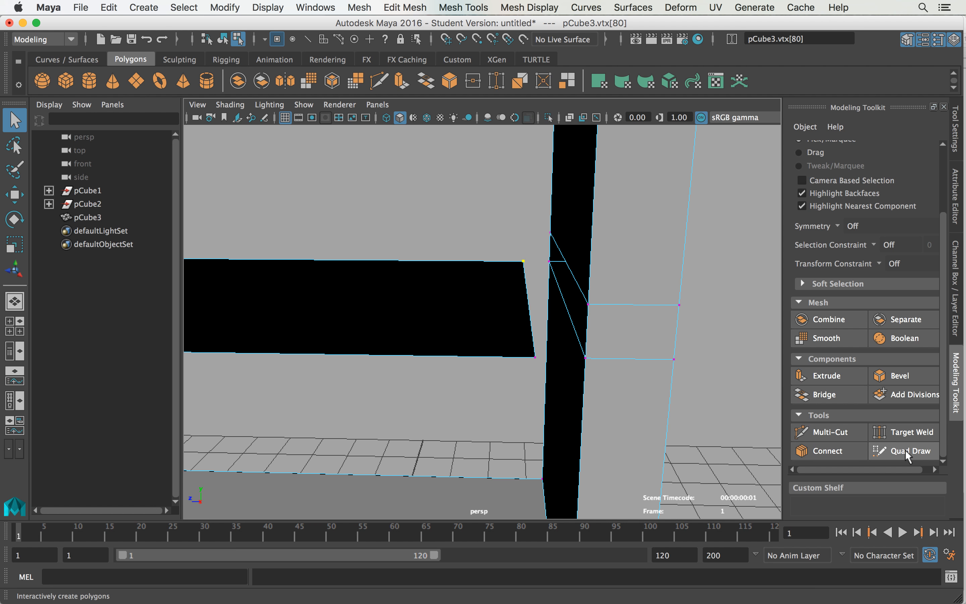
{"action": "left_click", "coordinate": [905, 432]}
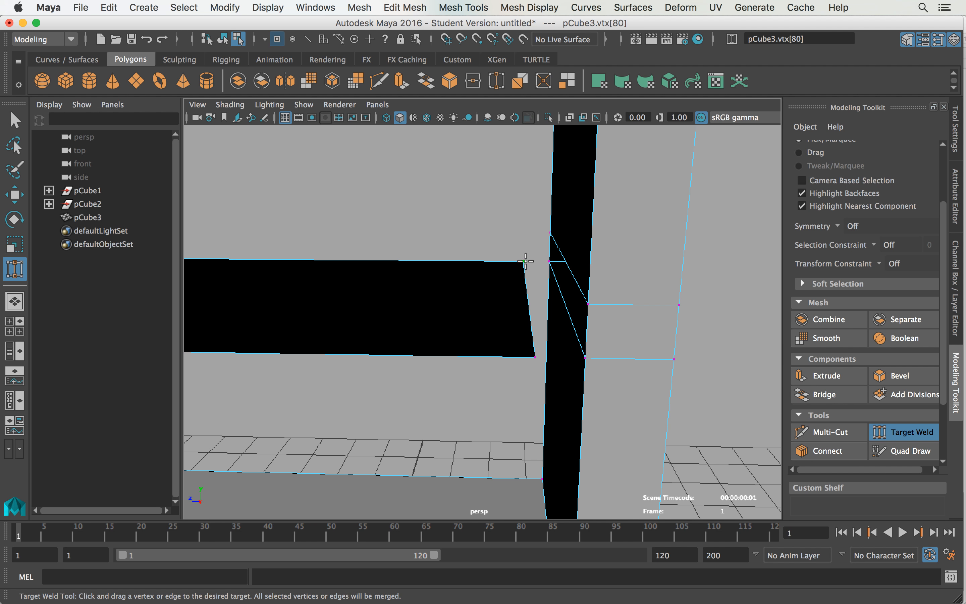
{"action": "left_click_drag", "start_coordinate": [529, 261], "coordinate": [550, 262]}
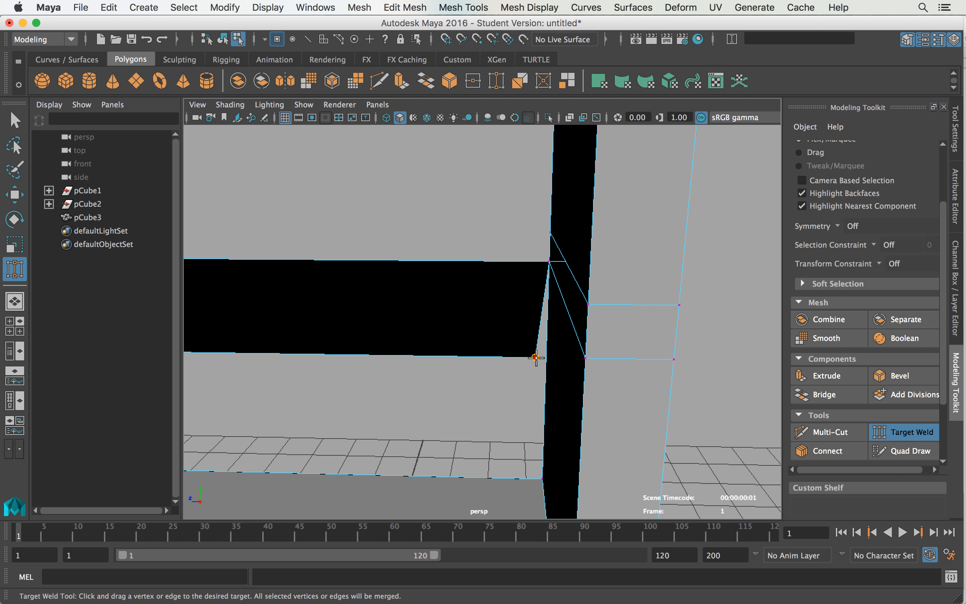
{"action": "left_click_drag", "start_coordinate": [591, 357], "coordinate": [638, 363]}
{"action": "key", "text": "q"}
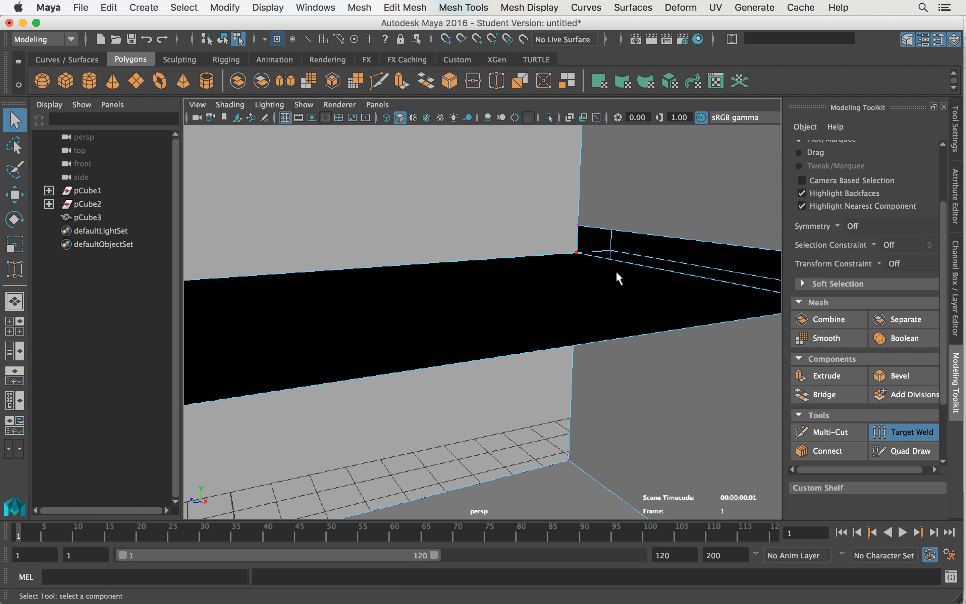
Bridge the upper edges of the topmost pair of openings, with Divisions set to 0.
{"action": "right_click_drag", "start_coordinate": [615, 219], "coordinate": [611, 178]}
{"action": "left_click", "coordinate": [635, 220]}
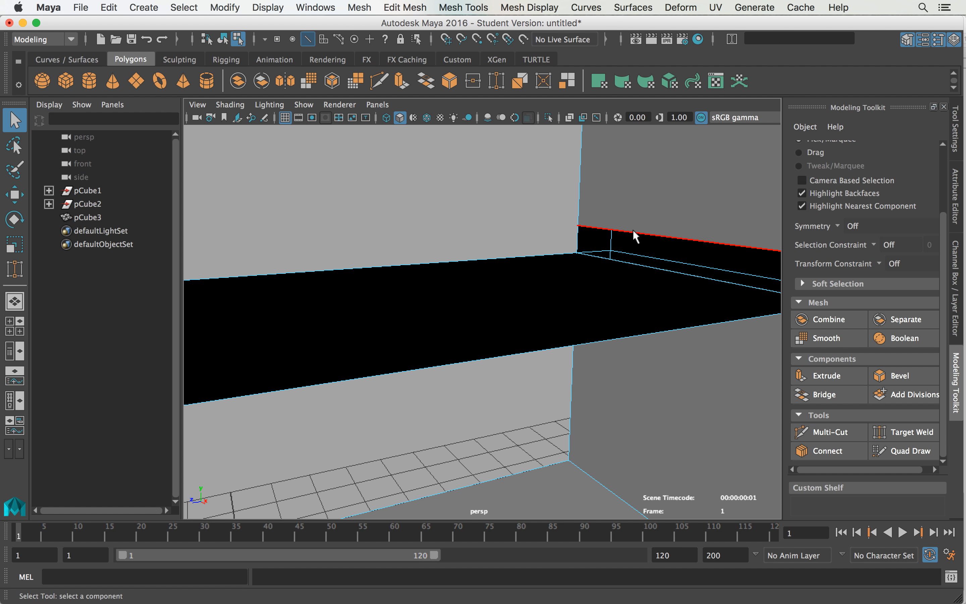
{"action": "left_click", "coordinate": [633, 230]}
{"action": "right_click_drag", "start_coordinate": [633, 230], "coordinate": [492, 270], "text": "alt"}
{"action": "middle_click_drag", "start_coordinate": [491, 270], "coordinate": [416, 273], "text": "alt"}
{"action": "left_click_drag", "start_coordinate": [417, 272], "coordinate": [391, 276], "text": "alt"}
{"action": "middle_click_drag", "start_coordinate": [390, 276], "coordinate": [392, 273], "text": "alt"}
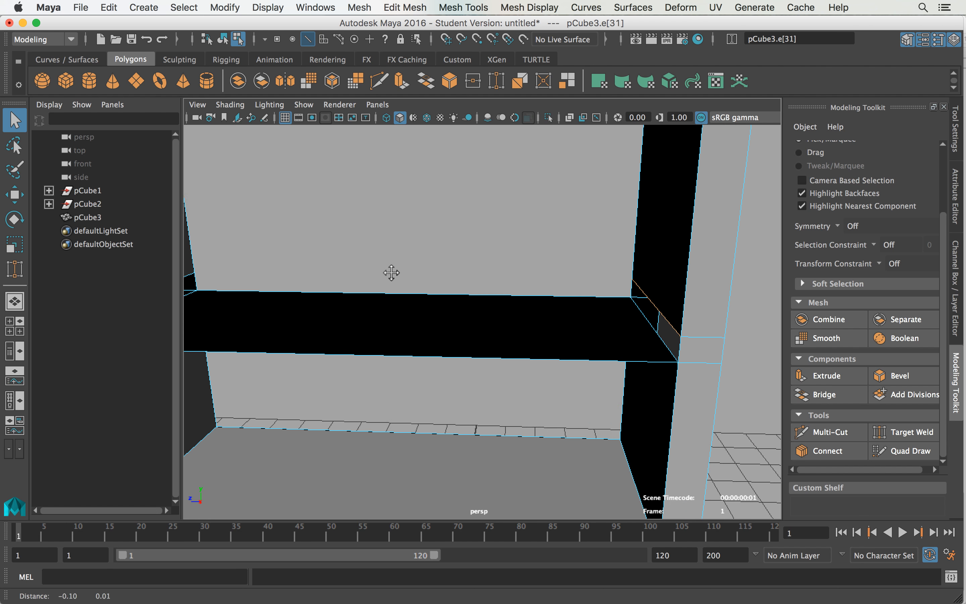
{"action": "right_click_drag", "start_coordinate": [391, 272], "coordinate": [286, 274], "text": "alt"}
{"action": "left_click", "coordinate": [703, 308], "text": "shift"}
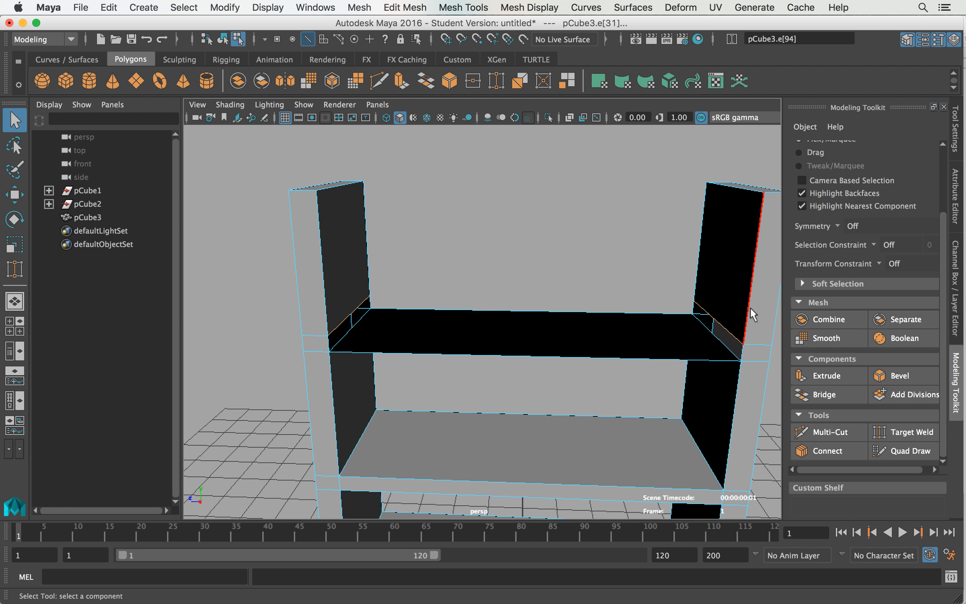
{"action": "left_click", "coordinate": [818, 394]}
{"action": "left_click_drag", "start_coordinate": [580, 143], "coordinate": [575, 143]}
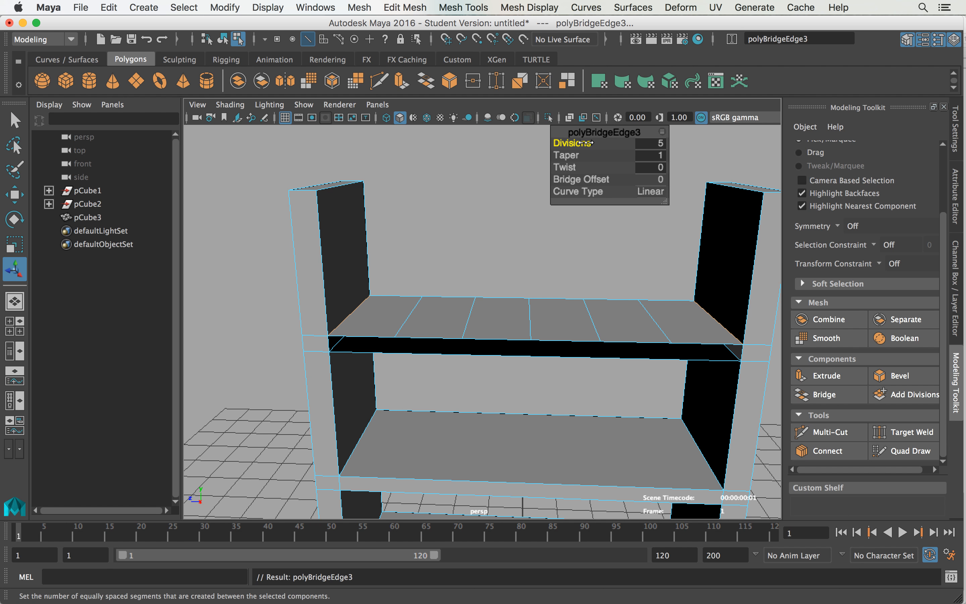
{"action": "left_click_drag", "start_coordinate": [509, 141], "coordinate": [507, 141]}
{"action": "left_click_drag", "start_coordinate": [548, 352], "coordinate": [515, 272], "text": "alt"}
{"action": "key", "text": "q"}
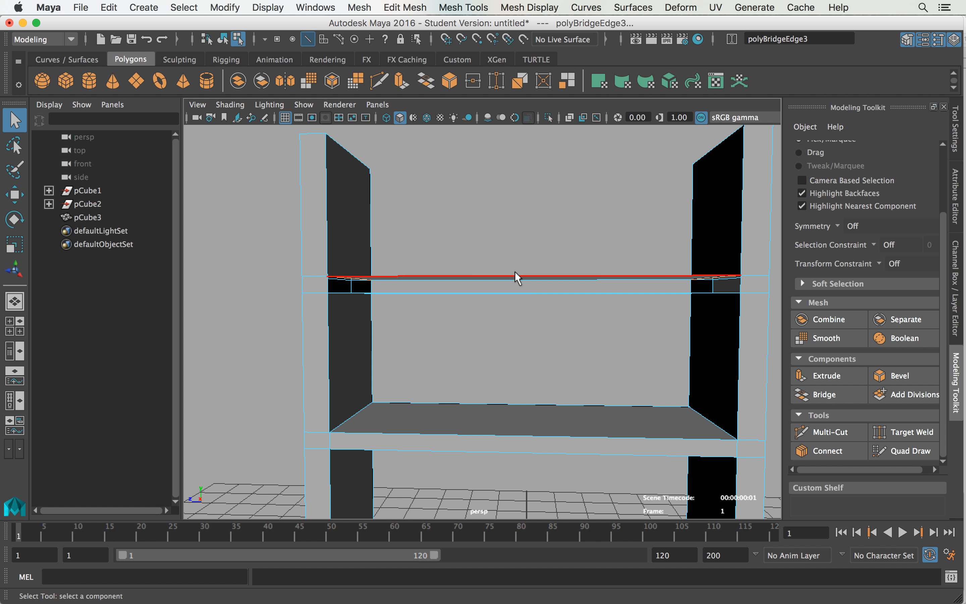
Return to object selection and close the top rung's open front side with Append to Polygon.
{"action": "left_click", "coordinate": [515, 286]}
{"action": "right_click_drag", "start_coordinate": [515, 286], "coordinate": [571, 202]}
{"action": "left_click_drag", "start_coordinate": [613, 334], "coordinate": [603, 308], "text": "alt"}
{"action": "left_click", "coordinate": [465, 8]}
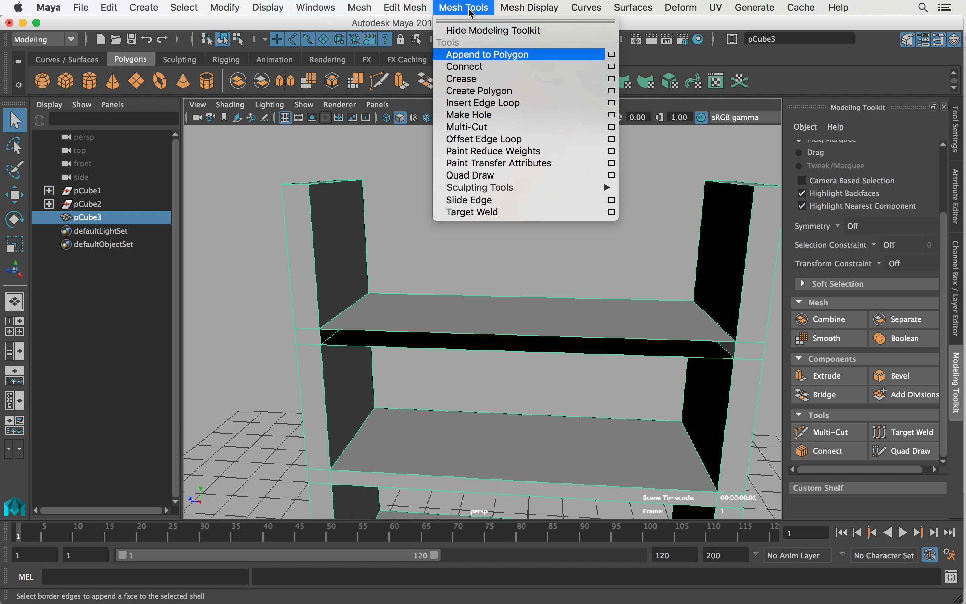
{"action": "left_click", "coordinate": [484, 55]}
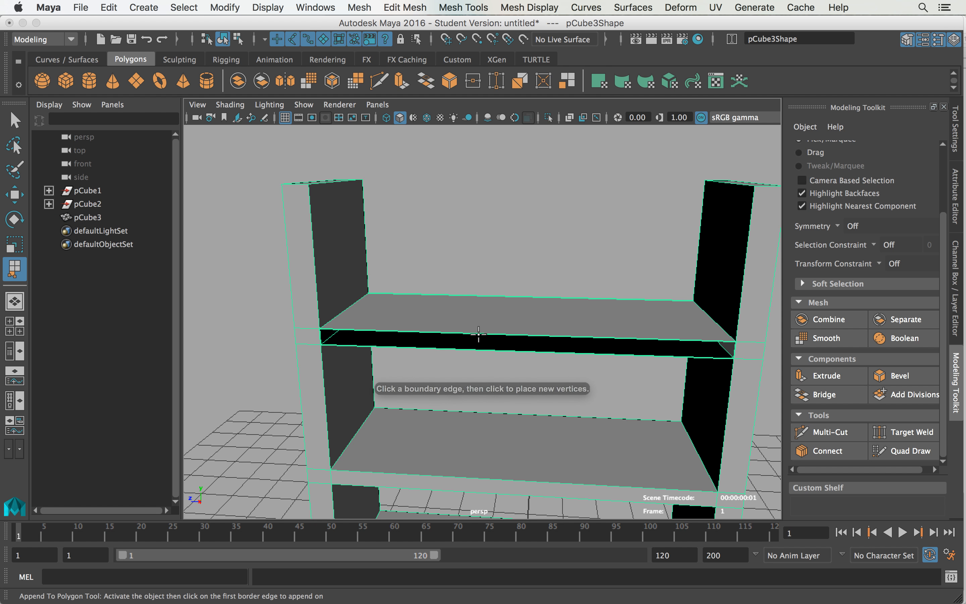
{"action": "left_click", "coordinate": [478, 348]}
{"action": "left_click", "coordinate": [479, 348]}
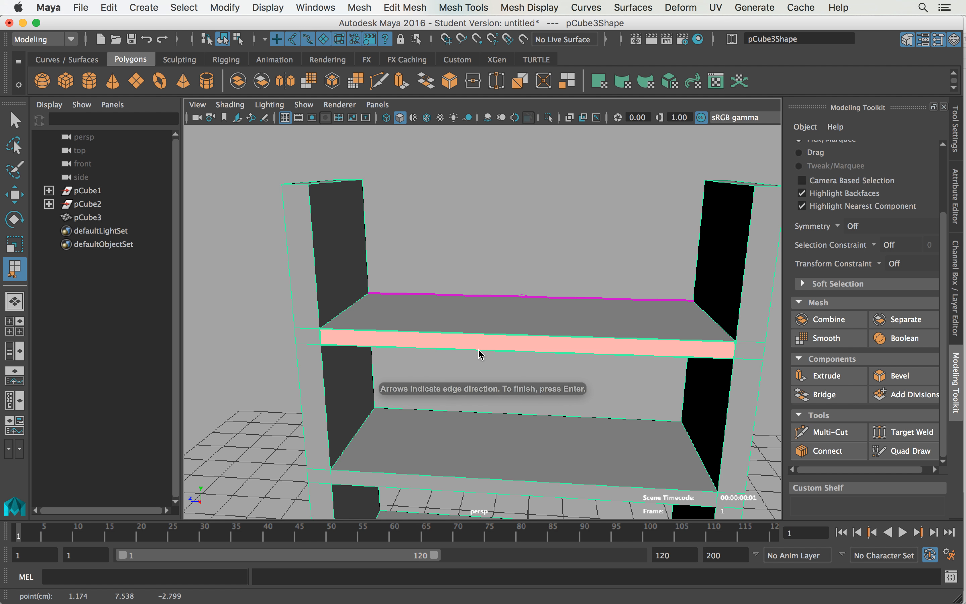
{"action": "key", "text": "Return"}
Close the top rung's open rear side with Append to Polygon.
{"action": "left_click_drag", "start_coordinate": [634, 349], "coordinate": [386, 297], "text": "alt"}
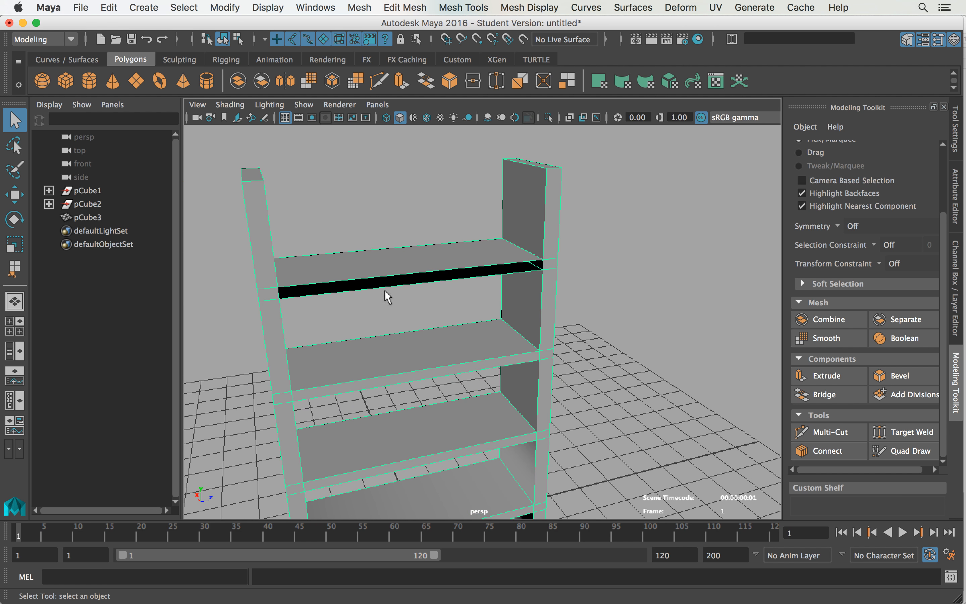
{"action": "key", "text": "y"}
{"action": "left_click", "coordinate": [383, 287]}
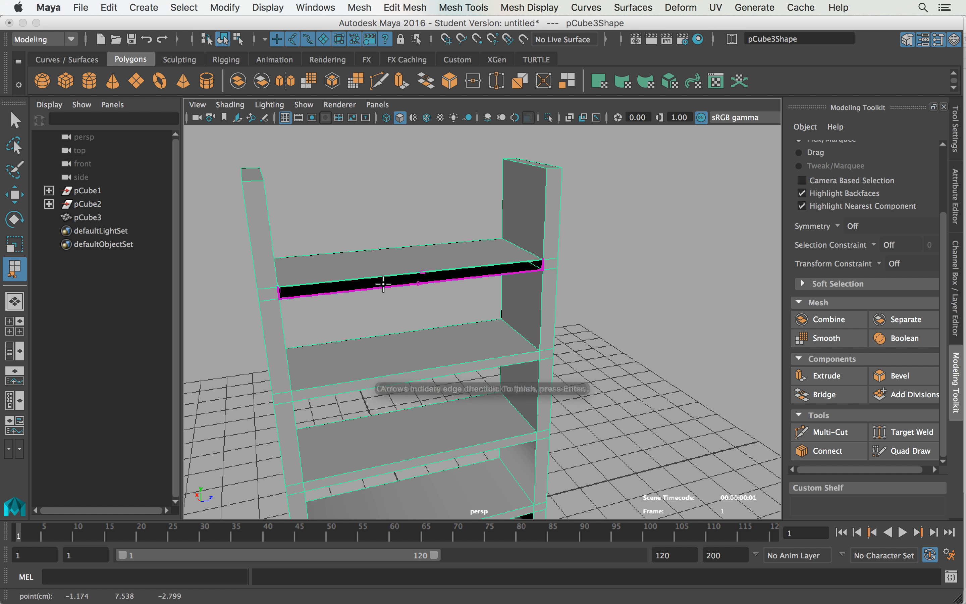
{"action": "left_click", "coordinate": [383, 287]}
{"action": "key", "text": "Return"}
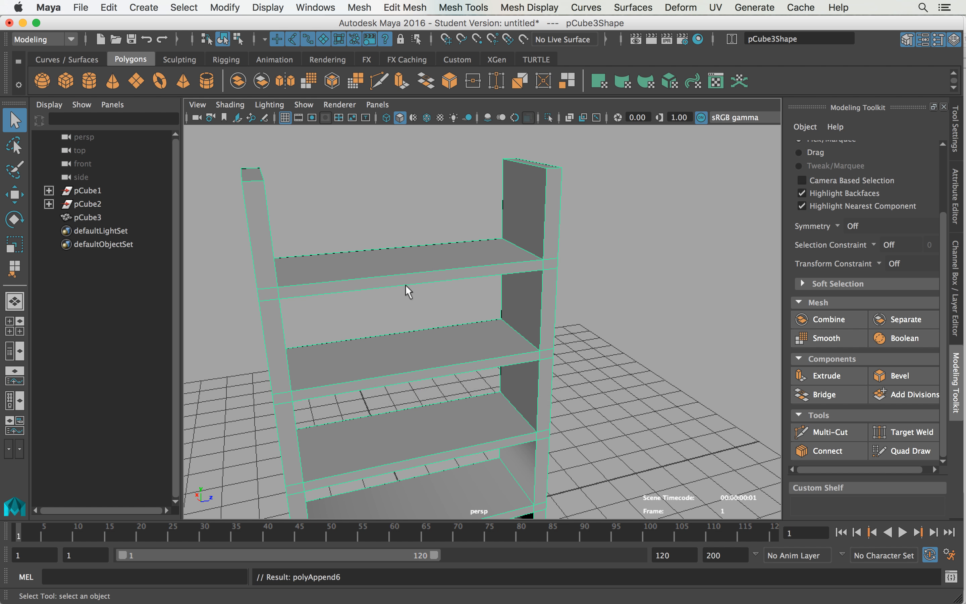
Examine the whole ladder and its four rungs from all sides.
{"action": "left_click_drag", "start_coordinate": [405, 285], "coordinate": [354, 312], "text": "alt"}
{"action": "middle_click_drag", "start_coordinate": [354, 312], "coordinate": [432, 307], "text": "alt"}
{"action": "left_click_drag", "start_coordinate": [369, 330], "coordinate": [697, 325], "text": "alt"}
{"action": "right_click_drag", "start_coordinate": [604, 337], "coordinate": [487, 363], "text": "alt"}
{"action": "middle_click_drag", "start_coordinate": [487, 362], "coordinate": [517, 257], "text": "alt"}
{"action": "left_click_drag", "start_coordinate": [517, 257], "coordinate": [695, 309], "text": "alt"}
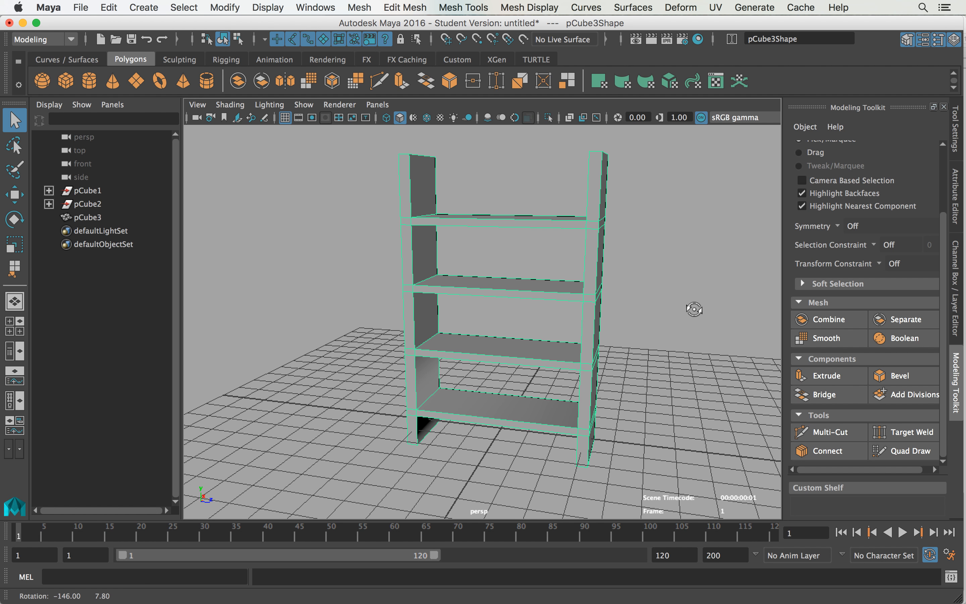
{"action": "left_click_drag", "start_coordinate": [534, 304], "coordinate": [437, 300], "text": "alt"}
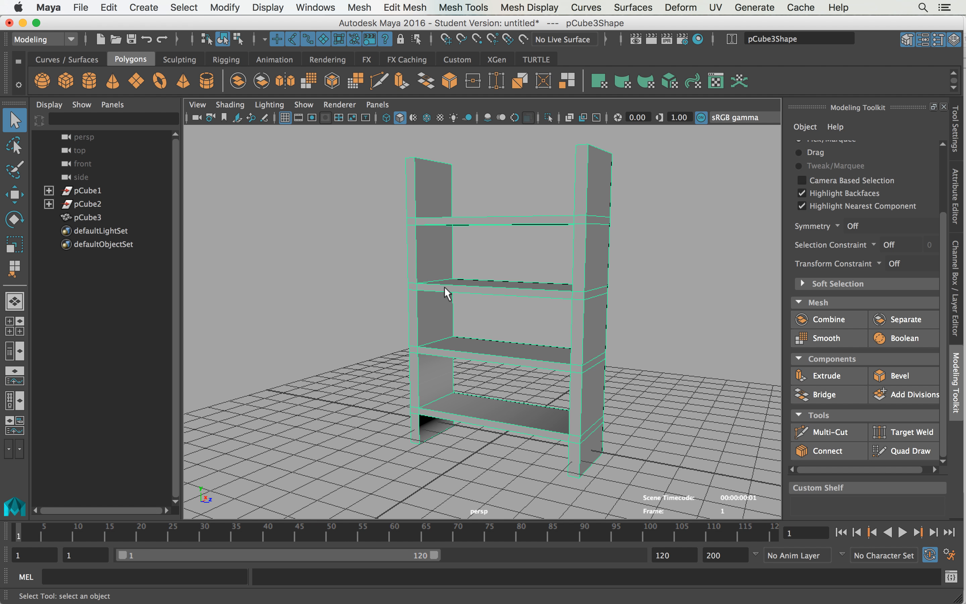
{"action": "key", "text": "super+Tab"}
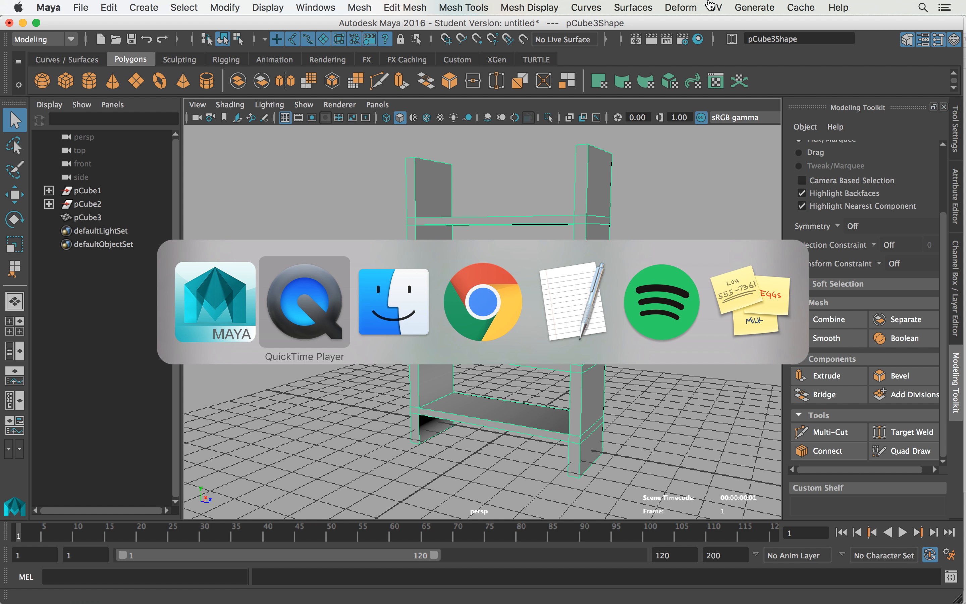